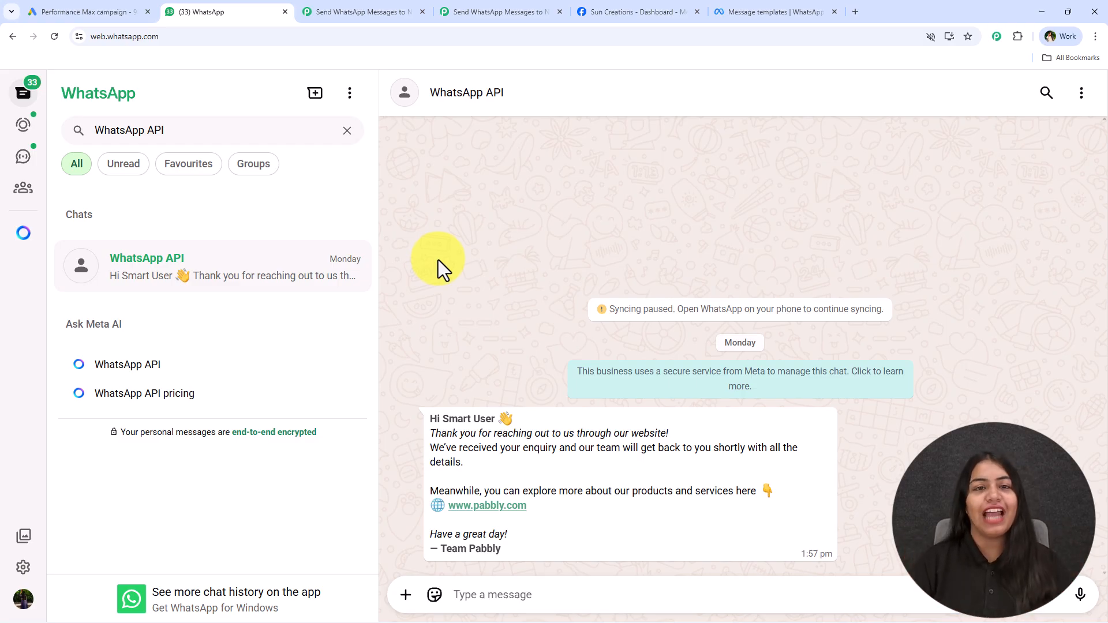
Switch to the empty 'Send WhatsApp Messages to…' workflow that still needs a trigger
{"action": "left_click", "coordinate": [470, 11]}
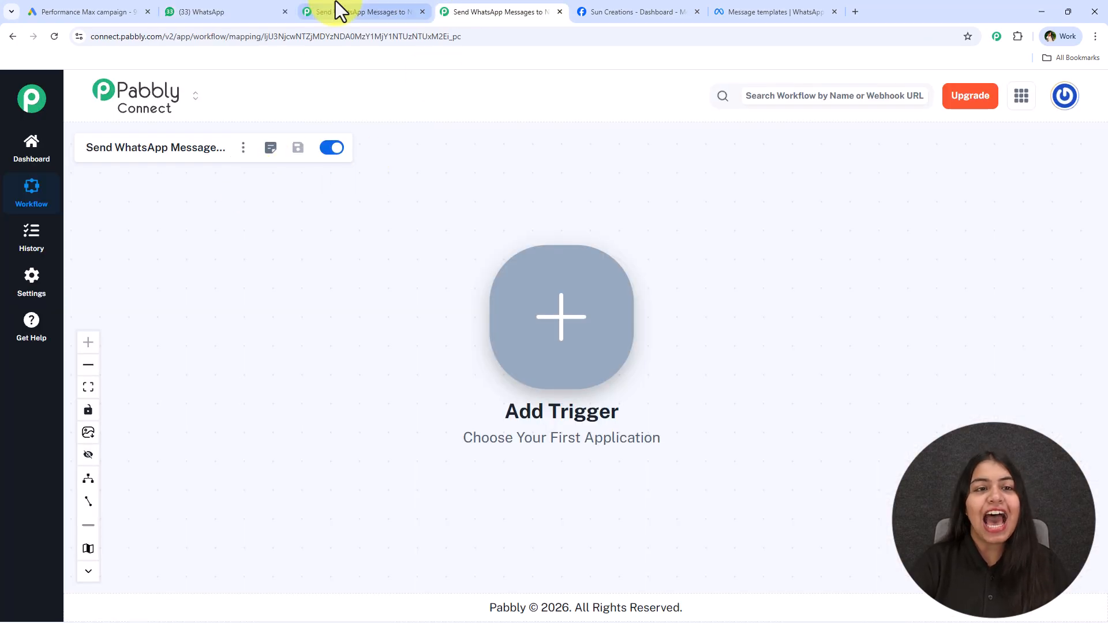
Glance at the finished Google Ads workflow, then return to the empty workflow
{"action": "left_click", "coordinate": [384, 9]}
{"action": "left_click", "coordinate": [441, 10]}
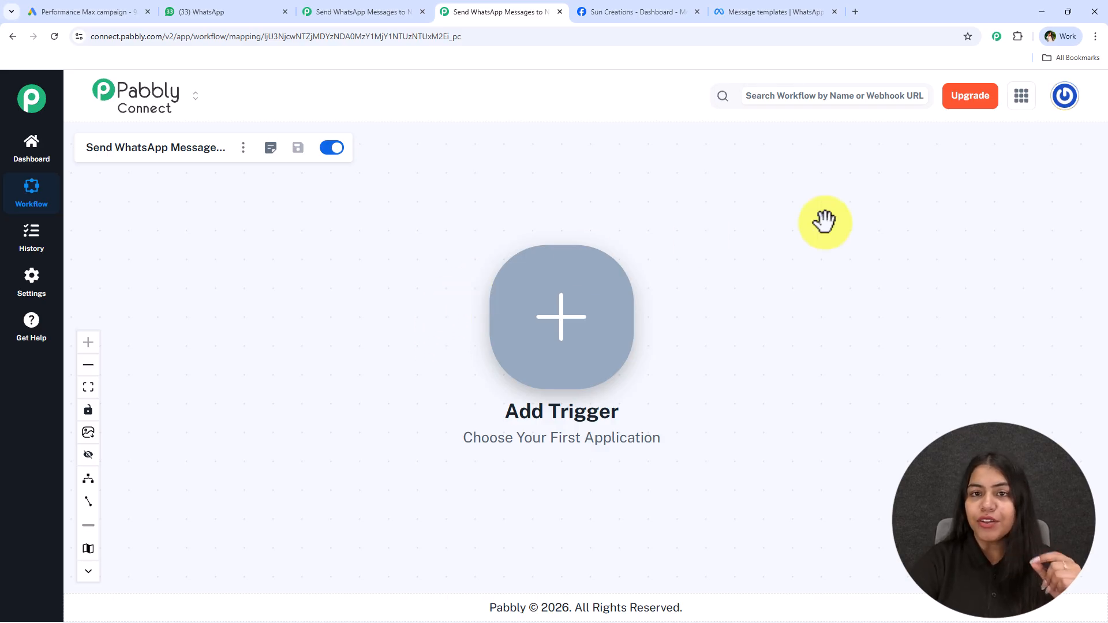
Load pabbly.com/connect in a new tab, then go back to the finished Google Ads workflow
{"action": "left_click", "coordinate": [858, 12]}
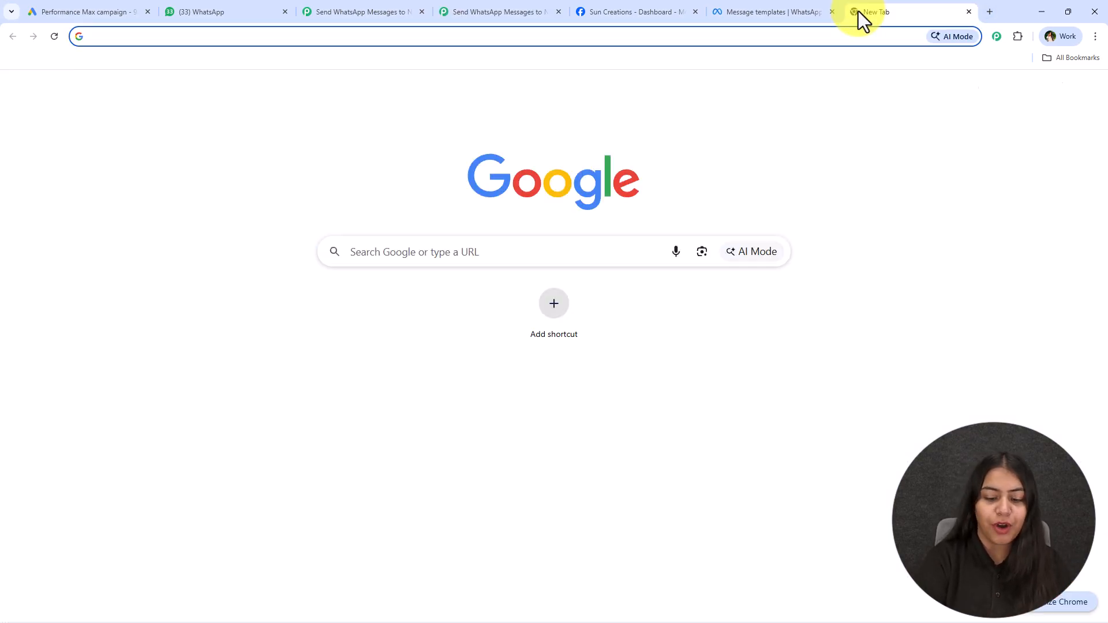
{"action": "type", "text": "pabb"}
{"action": "key", "text": "Return"}
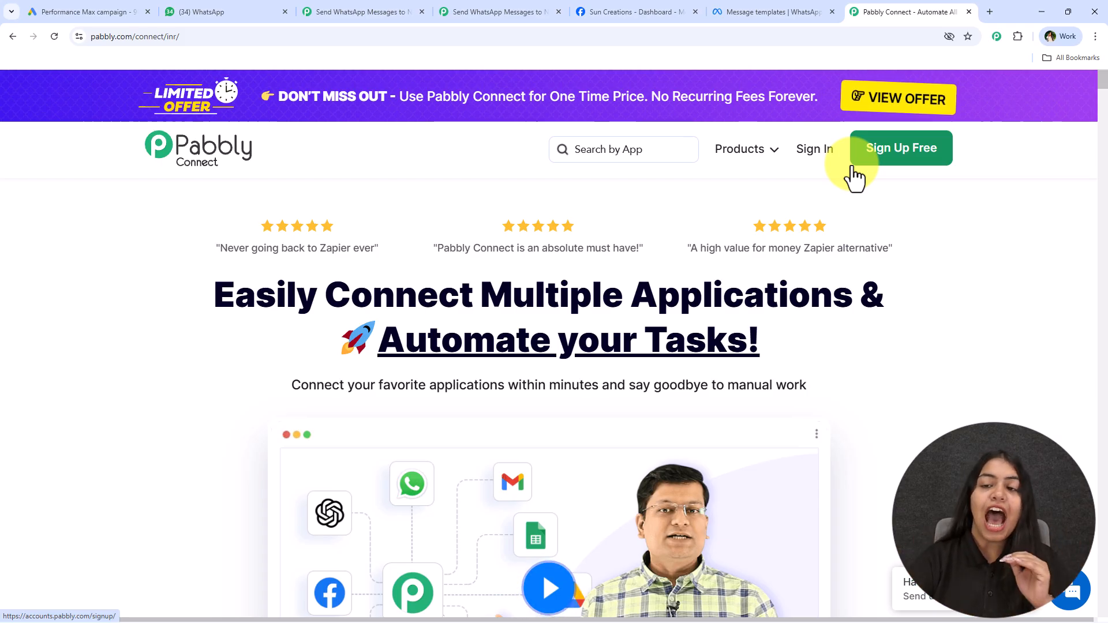
{"action": "scroll", "coordinate": [386, 354], "scroll_direction": "down", "scroll_amount": 3}
{"action": "left_click", "coordinate": [362, 8]}
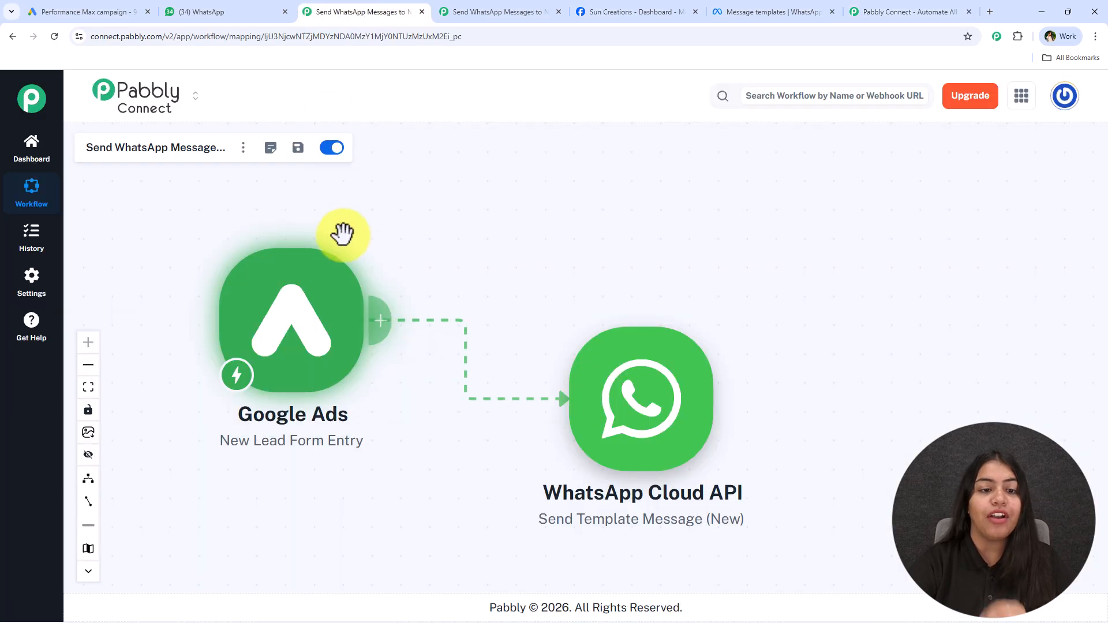
{"action": "left_click", "coordinate": [290, 10]}
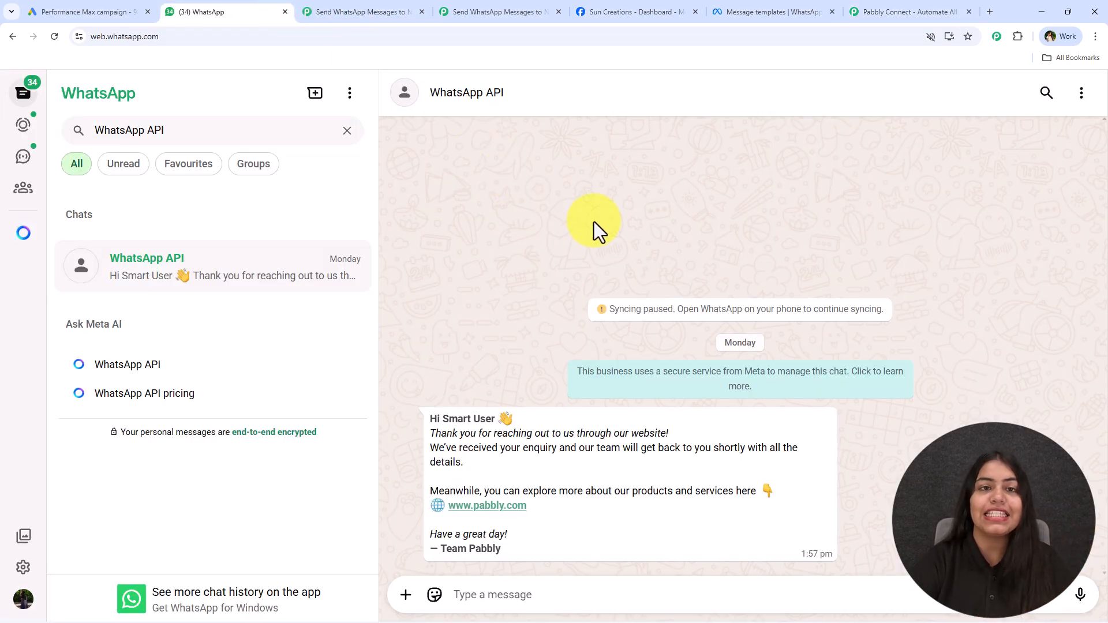
{"action": "left_click", "coordinate": [451, 7]}
{"action": "left_click", "coordinate": [853, 8]}
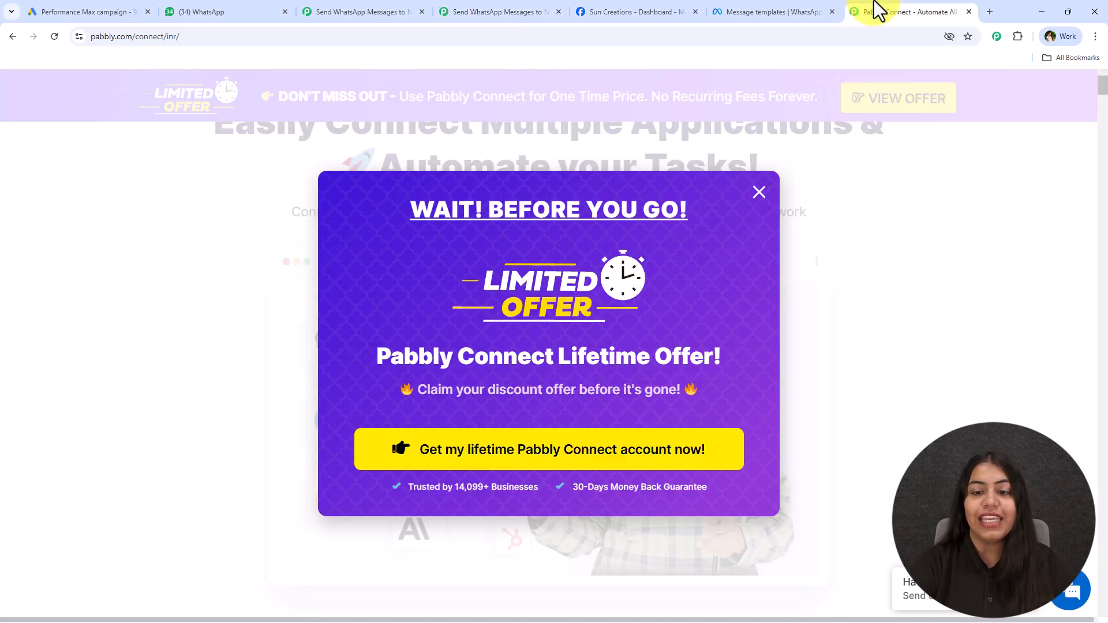
{"action": "left_click", "coordinate": [759, 192]}
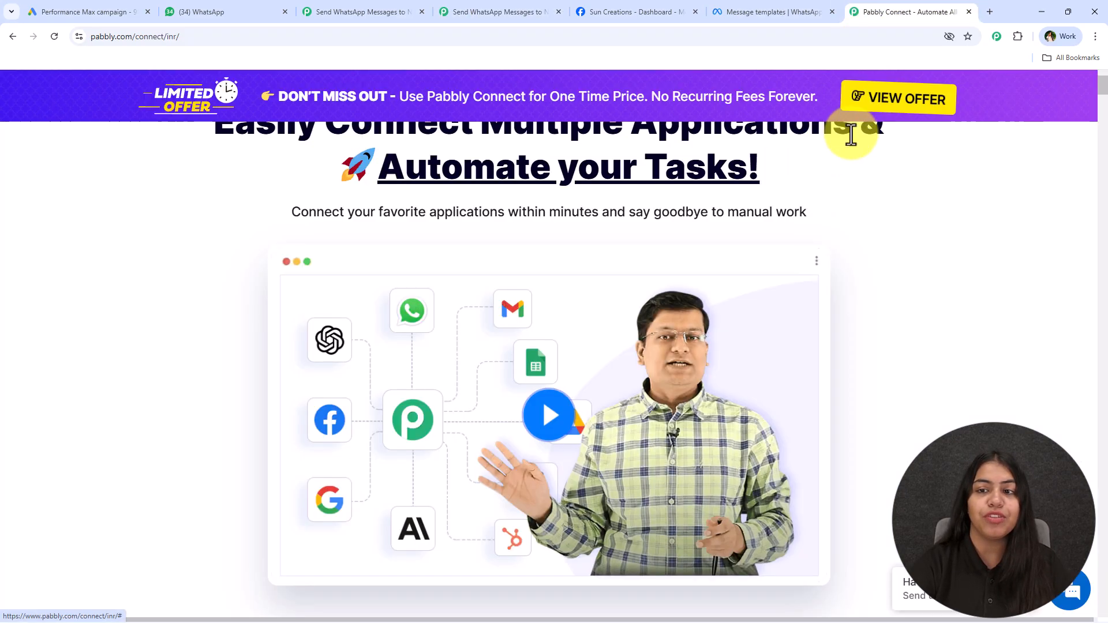
{"action": "scroll", "coordinate": [864, 260], "scroll_direction": "down", "scroll_amount": 10}
{"action": "scroll", "coordinate": [461, 456], "scroll_direction": "up", "scroll_amount": 7}
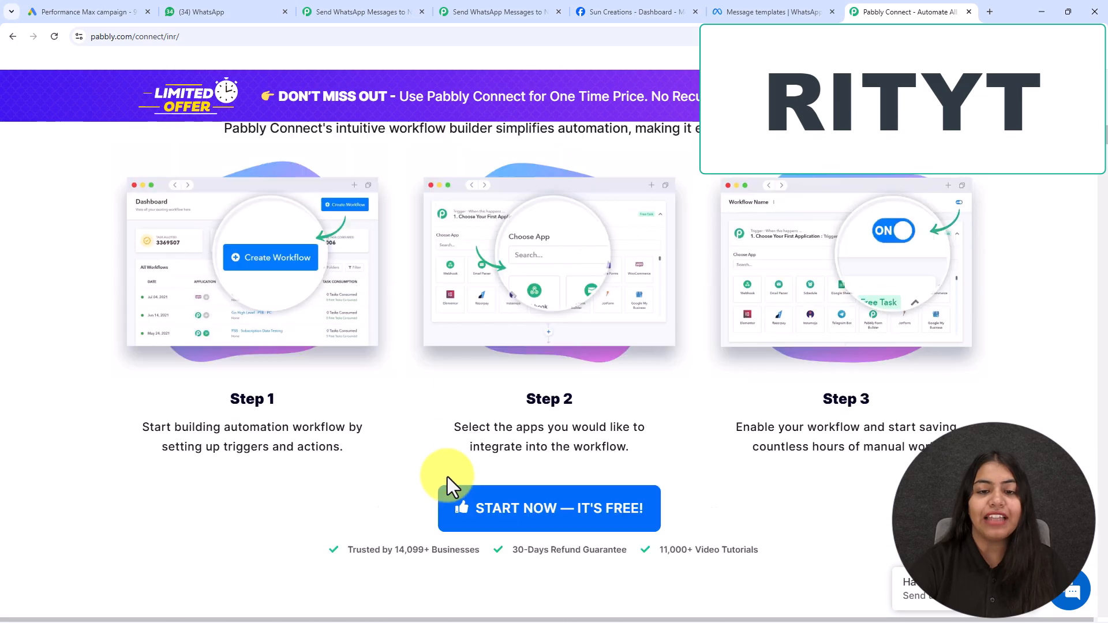
{"action": "left_click", "coordinate": [358, 12]}
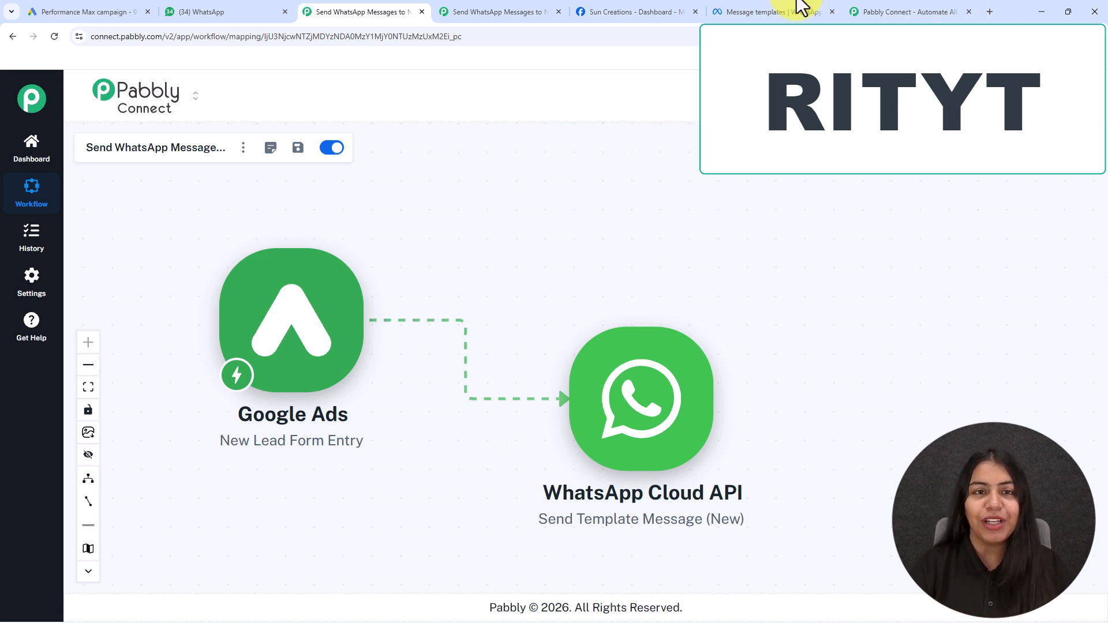
Return to the empty 'Send WhatsApp Message...' workflow awaiting its first trigger
{"action": "left_click", "coordinate": [470, 10]}
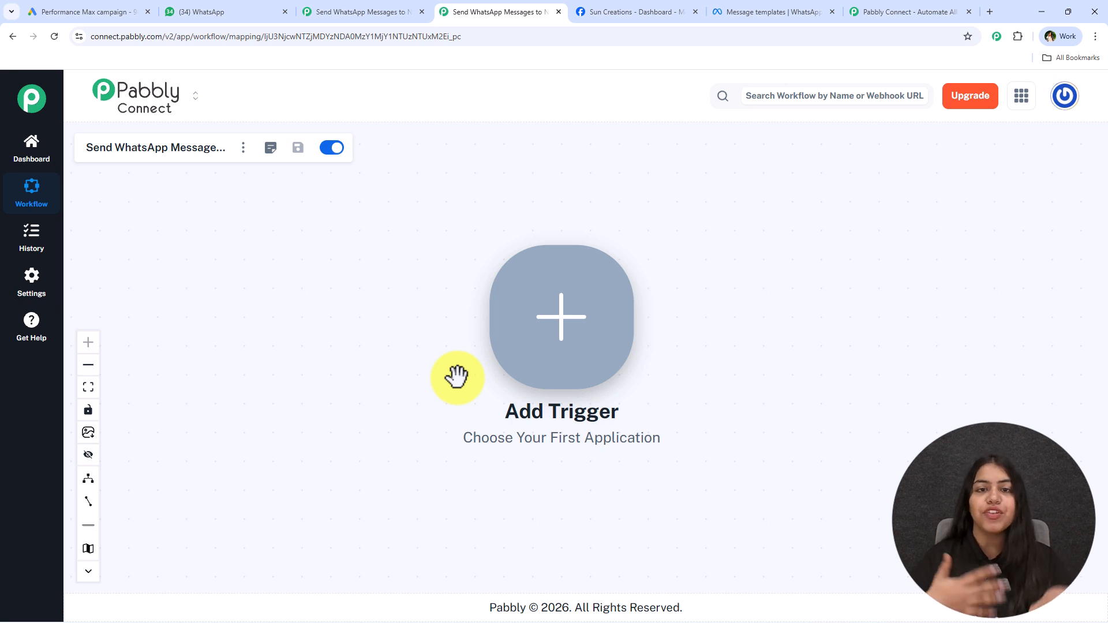
Set the workflow trigger to Google Ads with the New Lead Form Entry event
{"action": "left_click_drag", "start_coordinate": [747, 441], "coordinate": [436, 439]}
{"action": "left_click", "coordinate": [266, 334]}
{"action": "type", "text": "Google A"}
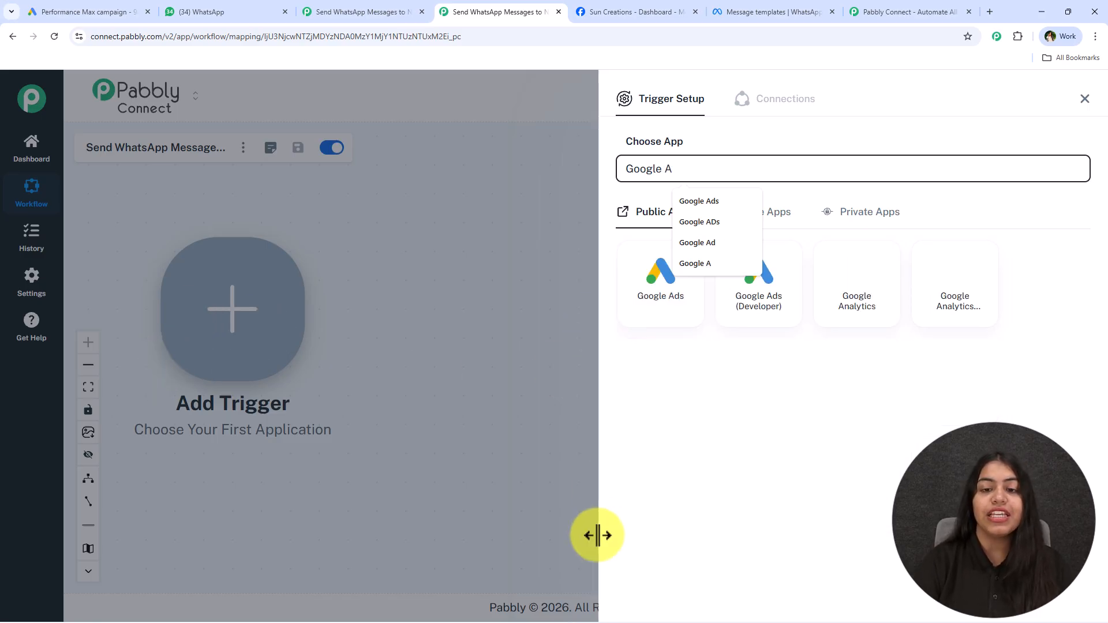
{"action": "left_click", "coordinate": [649, 329]}
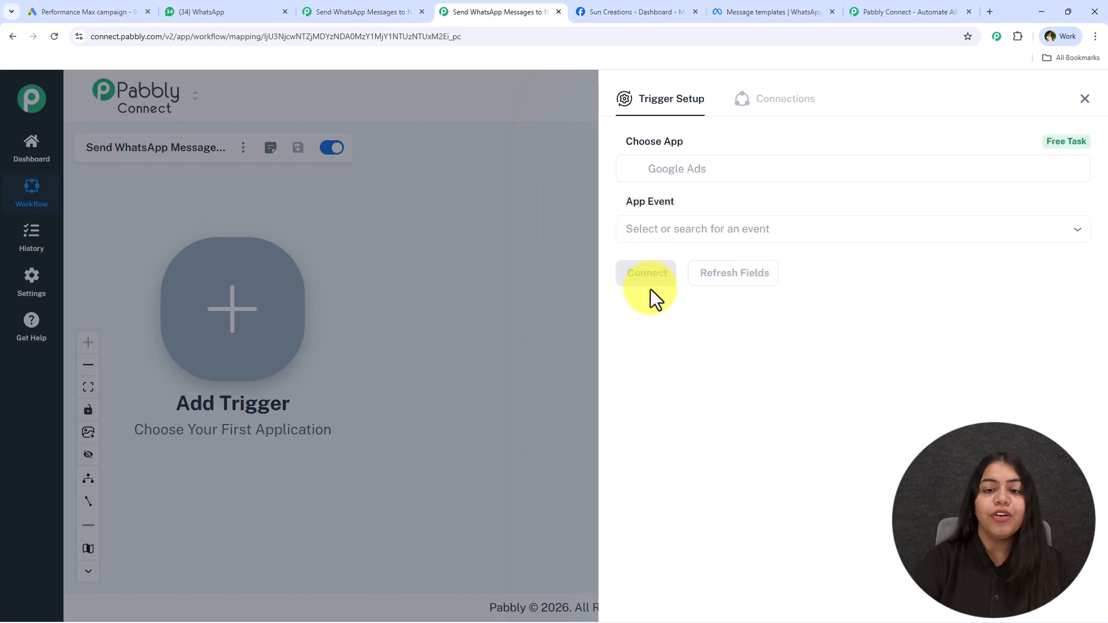
{"action": "left_click", "coordinate": [668, 234]}
{"action": "left_click", "coordinate": [666, 232]}
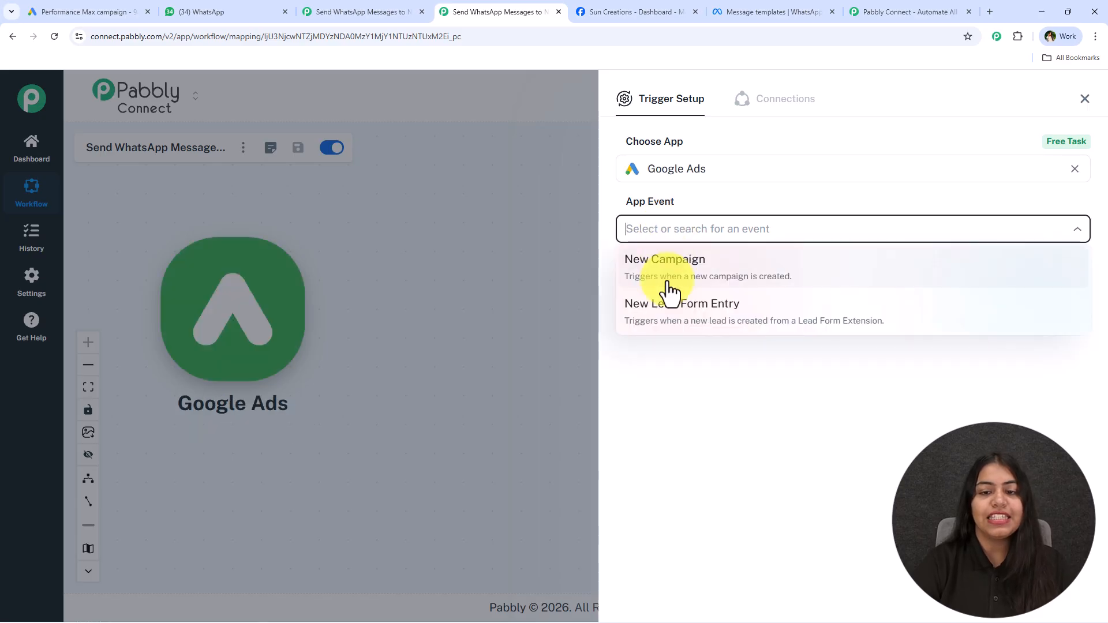
{"action": "left_click", "coordinate": [659, 305]}
Connect the trigger and copy its webhook URL for the Google Ads lead form
{"action": "left_click", "coordinate": [658, 276]}
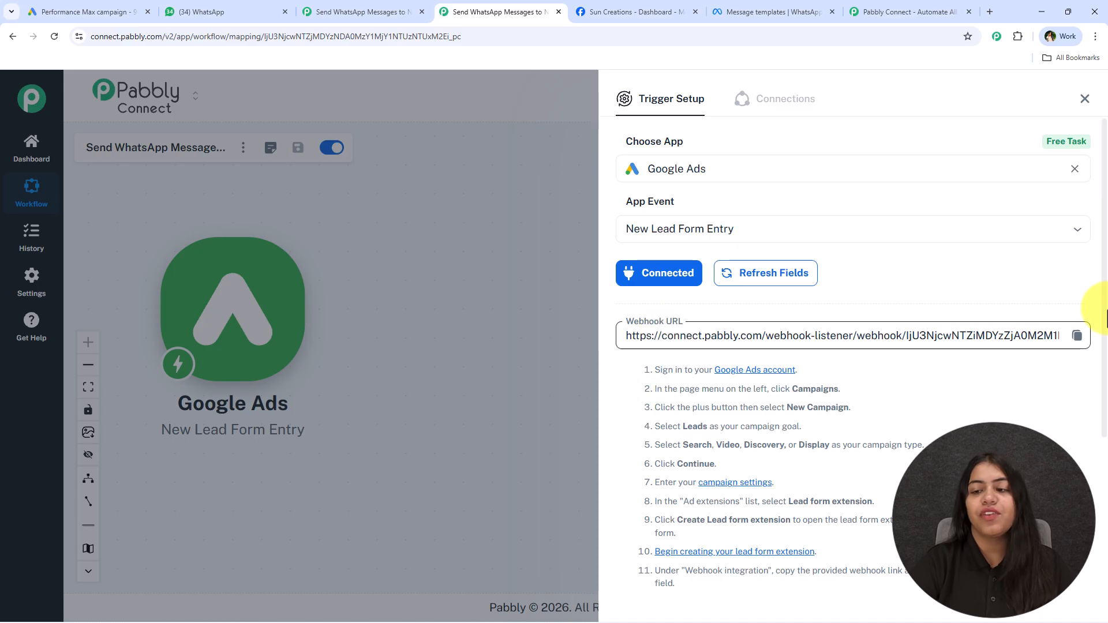
{"action": "left_click", "coordinate": [1077, 336]}
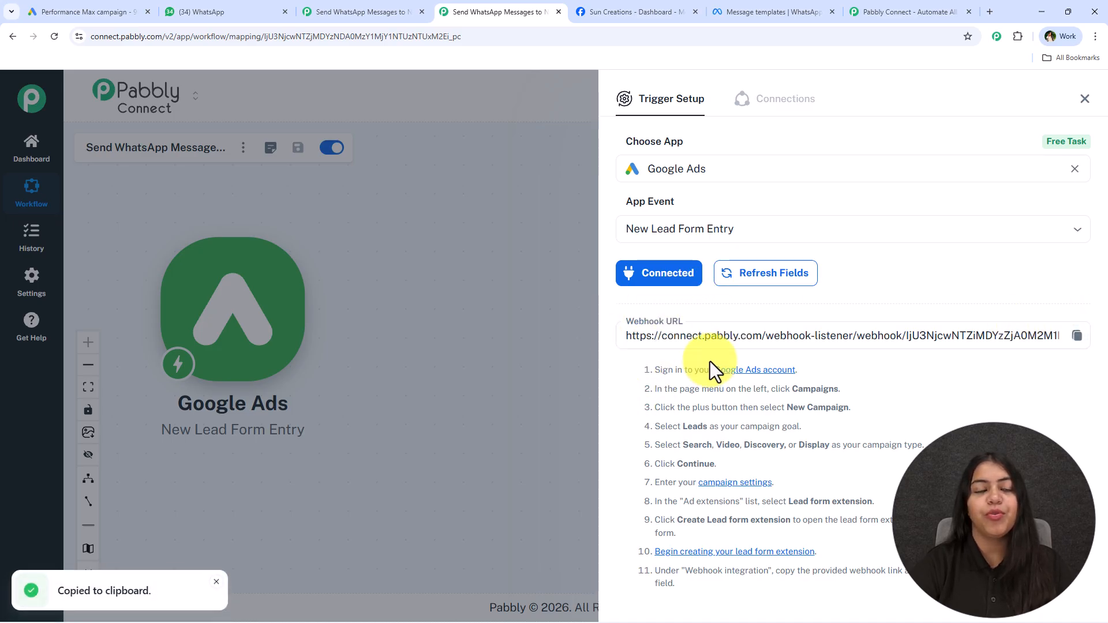
{"action": "left_click", "coordinate": [112, 12]}
Paste the Pabbly webhook URL into the lead form's Lead delivery Webhook URL field
{"action": "scroll", "coordinate": [250, 480], "scroll_direction": "down", "scroll_amount": 7}
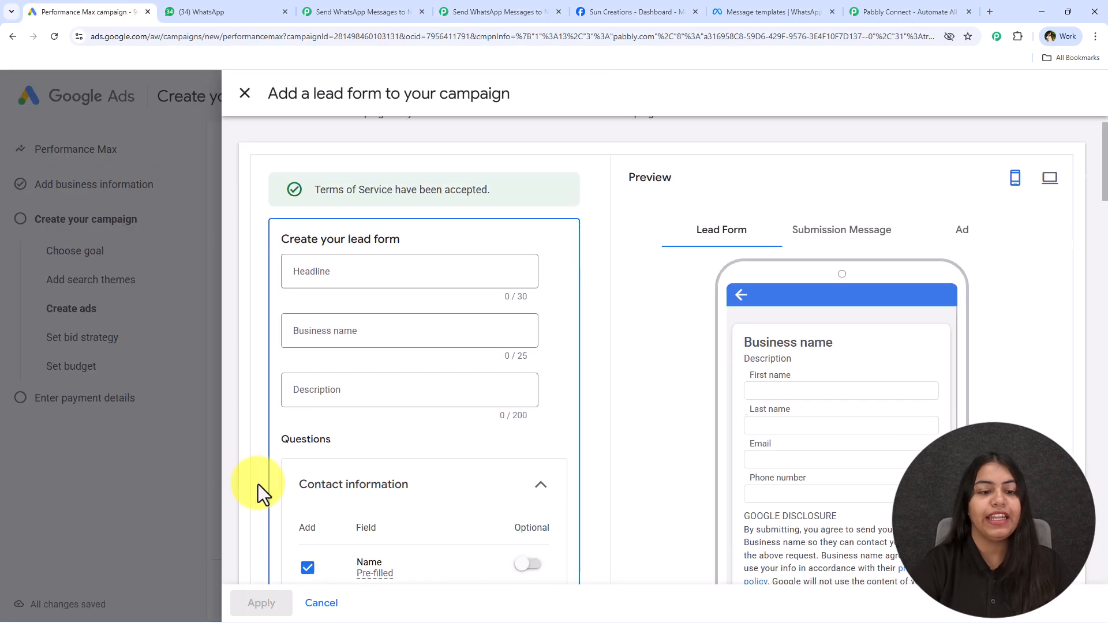
{"action": "scroll", "coordinate": [386, 377], "scroll_direction": "down", "scroll_amount": 15}
{"action": "scroll", "coordinate": [445, 376], "scroll_direction": "up", "scroll_amount": 8}
{"action": "scroll", "coordinate": [433, 404], "scroll_direction": "down", "scroll_amount": 10}
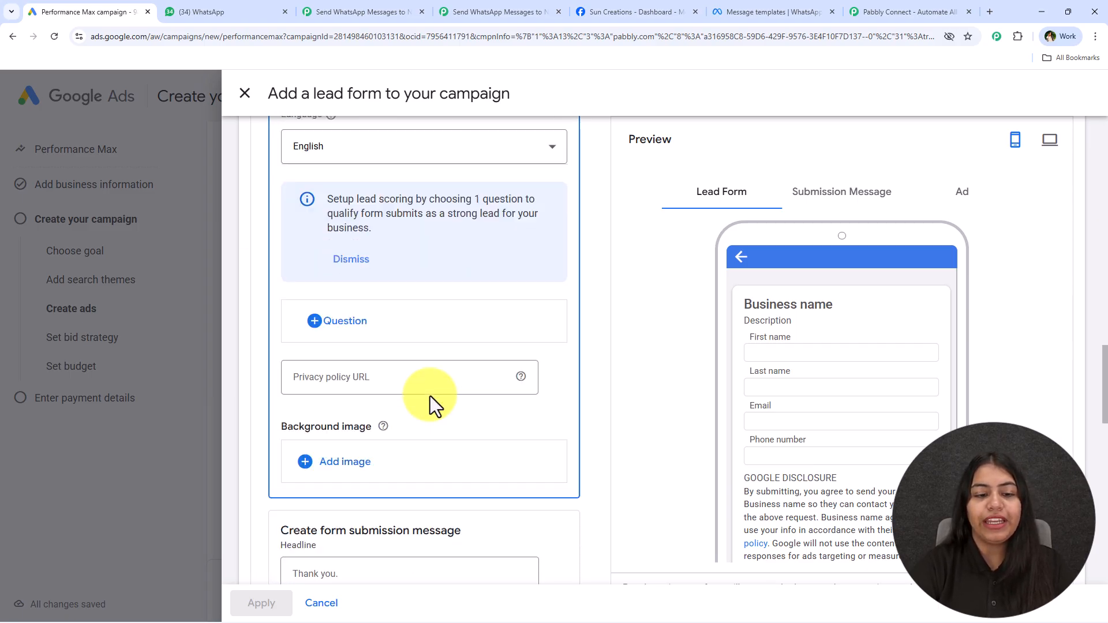
{"action": "left_click", "coordinate": [826, 199]}
{"action": "scroll", "coordinate": [364, 349], "scroll_direction": "down", "scroll_amount": 5}
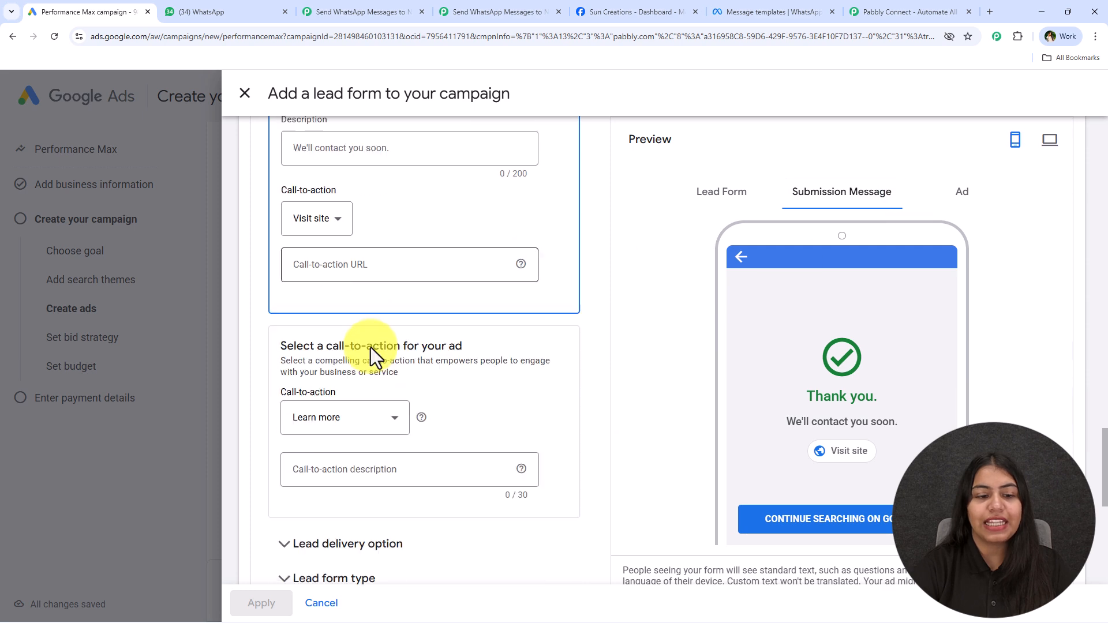
{"action": "left_click", "coordinate": [334, 367]}
{"action": "scroll", "coordinate": [404, 370], "scroll_direction": "down", "scroll_amount": 3}
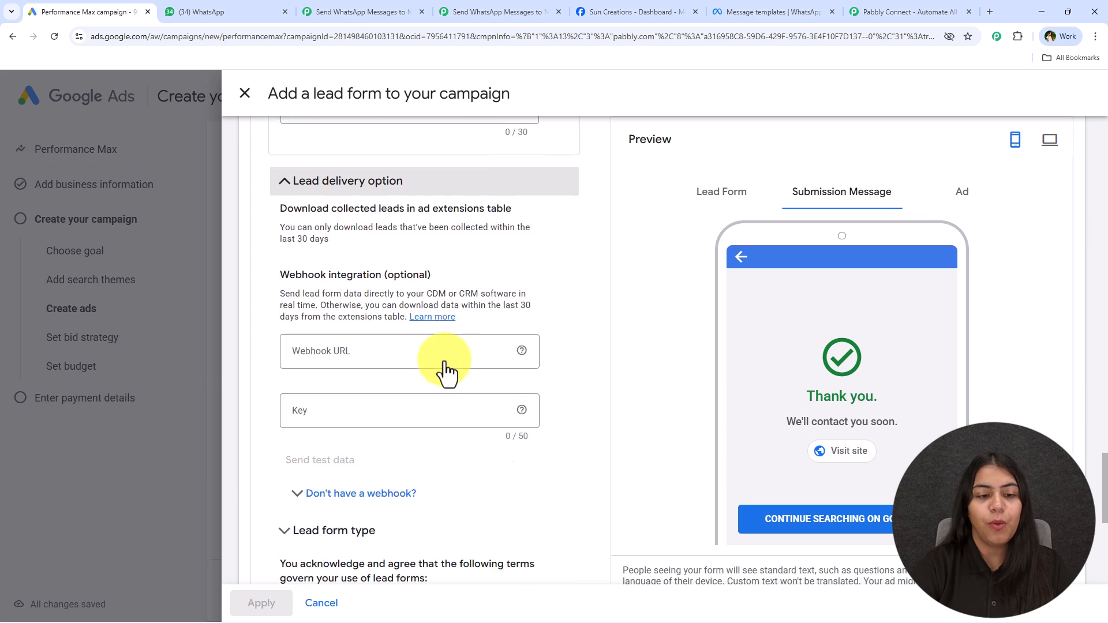
{"action": "right_click", "coordinate": [322, 347]}
{"action": "left_click", "coordinate": [344, 487]}
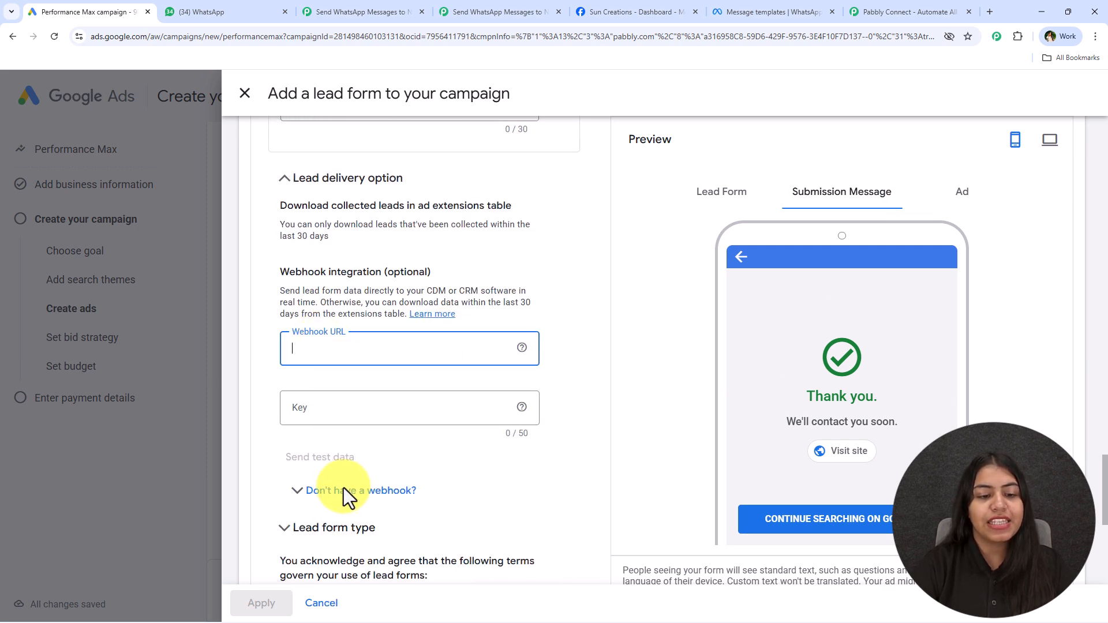
{"action": "left_click", "coordinate": [330, 406]}
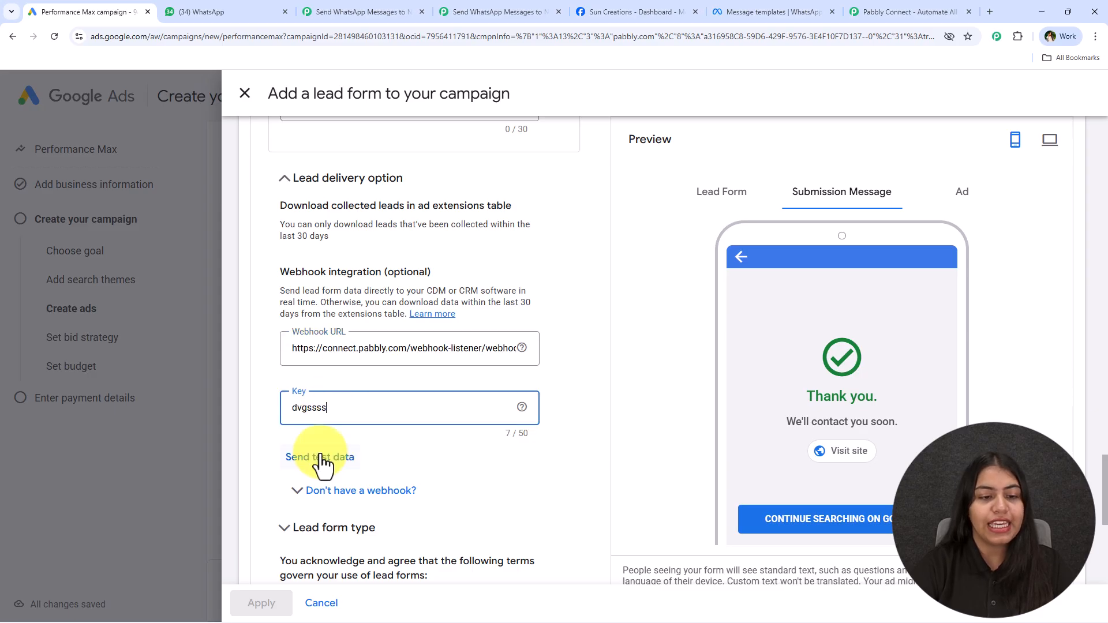
{"action": "left_click", "coordinate": [321, 457]}
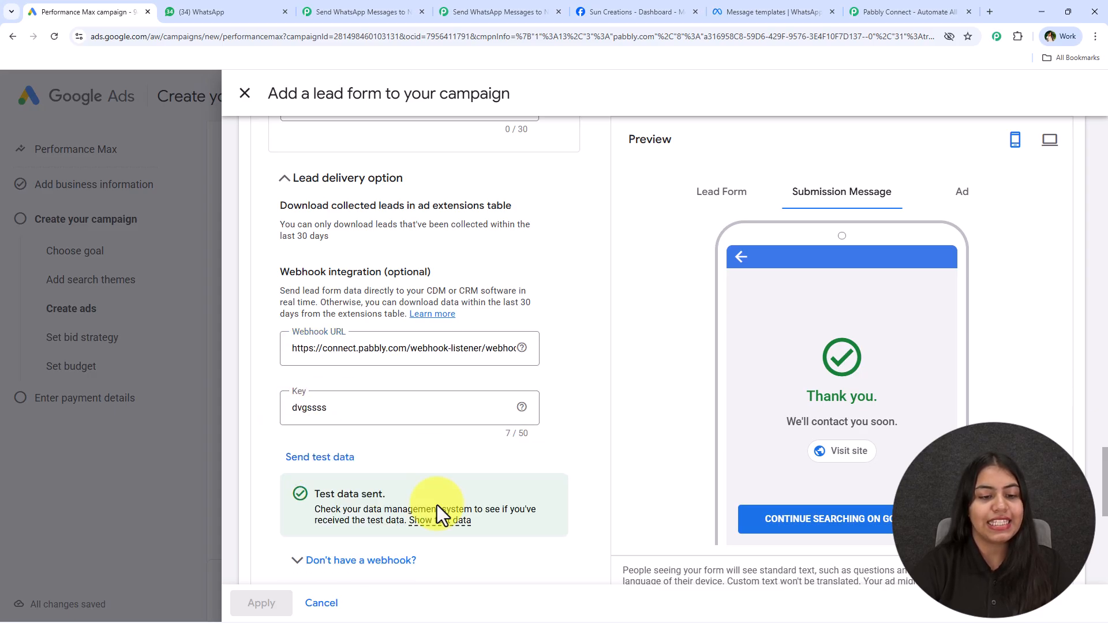
{"action": "left_click", "coordinate": [490, 11]}
{"action": "scroll", "coordinate": [684, 338], "scroll_direction": "down", "scroll_amount": 4}
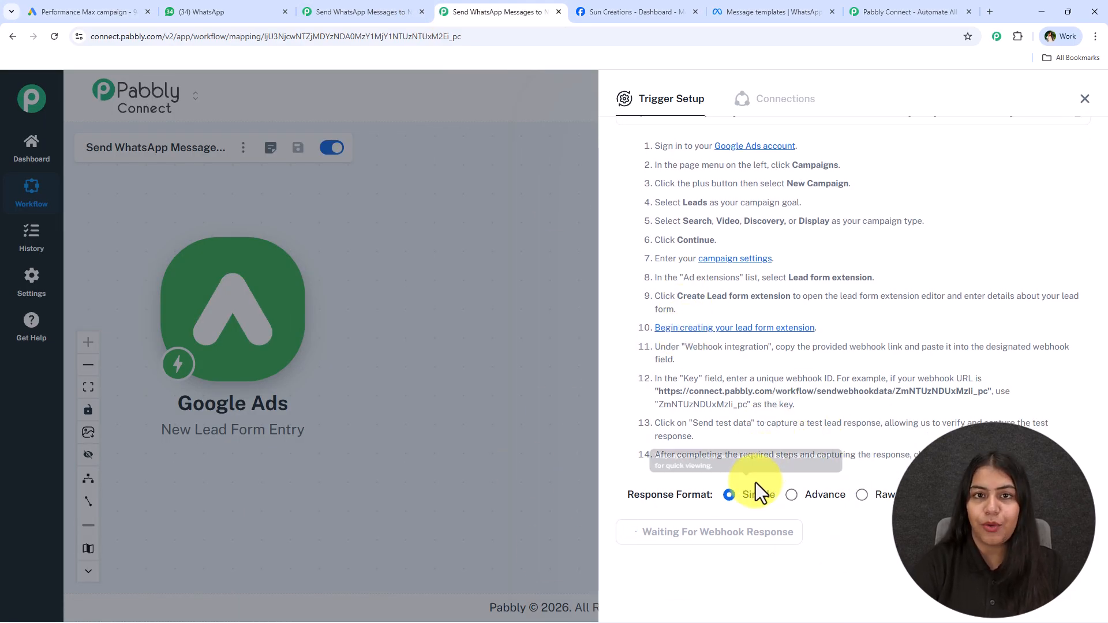
Review the received test lead's name, email and phone values, then close the Trigger Setup panel
{"action": "scroll", "coordinate": [836, 503], "scroll_direction": "down", "scroll_amount": 7}
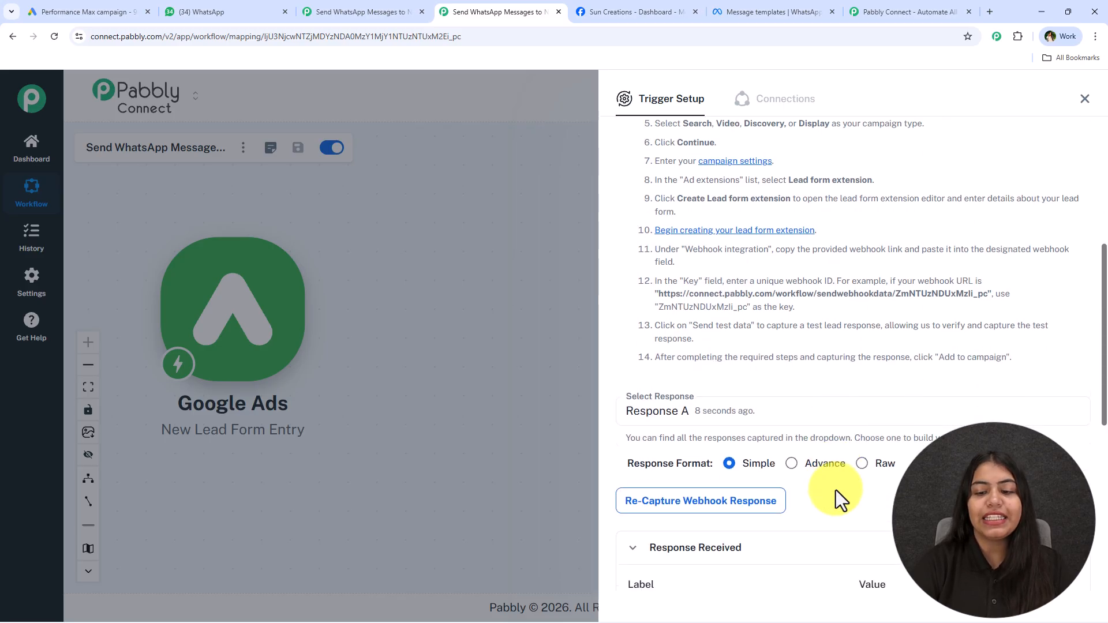
{"action": "scroll", "coordinate": [822, 302], "scroll_direction": "down", "scroll_amount": 5}
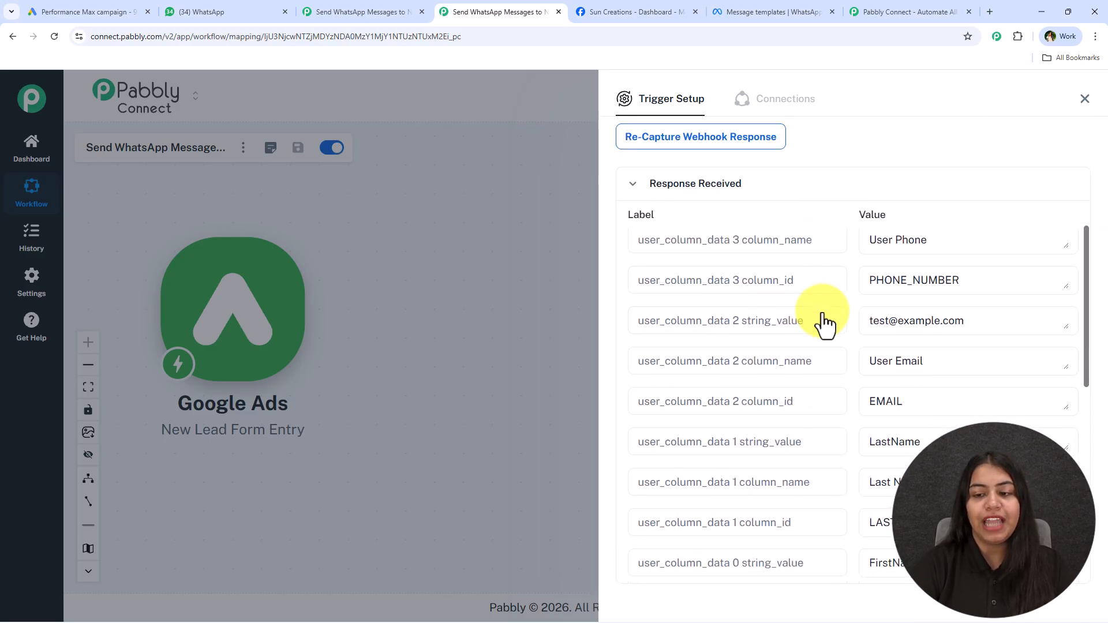
{"action": "scroll", "coordinate": [901, 389], "scroll_direction": "down", "scroll_amount": 1}
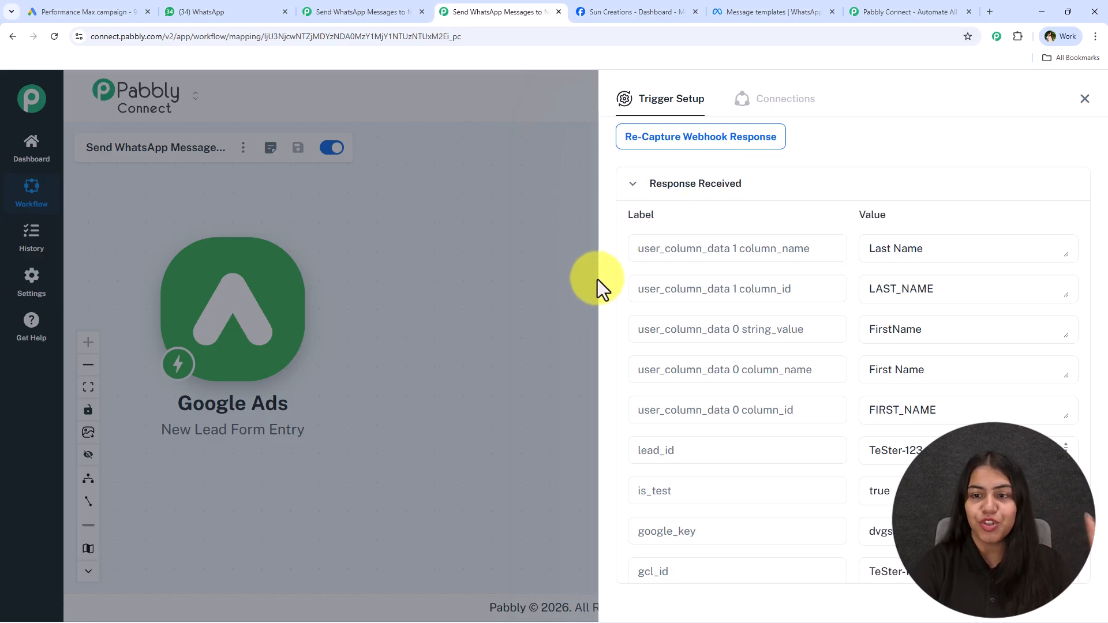
{"action": "left_click", "coordinate": [1081, 102]}
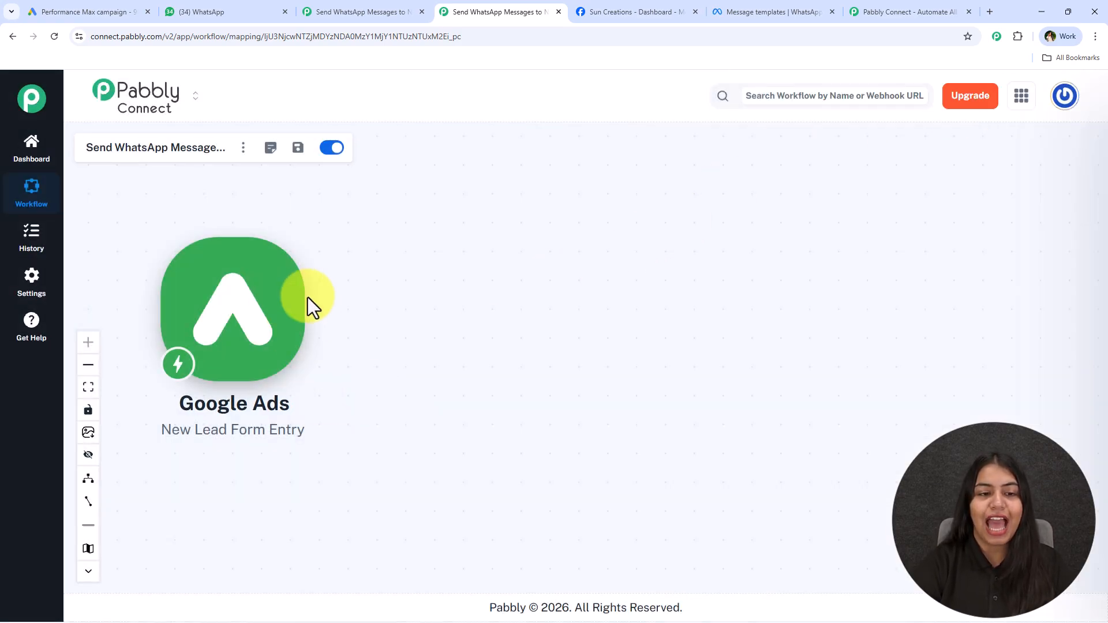
Add a WhatsApp Cloud API action using Send Template Message (New) and start connecting it
{"action": "left_click", "coordinate": [315, 314]}
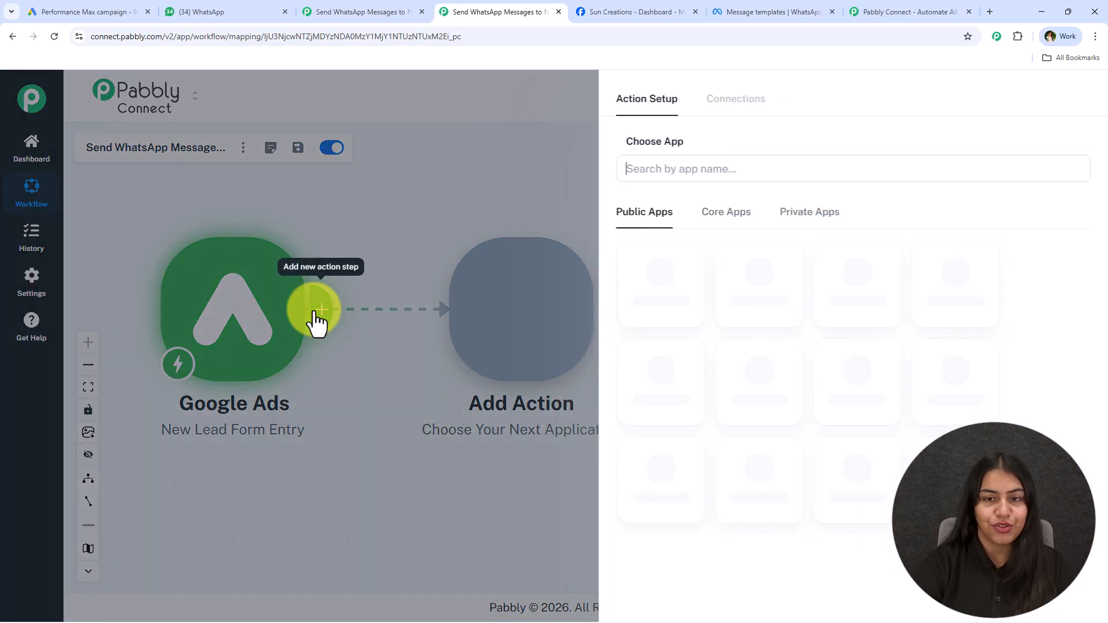
{"action": "type", "text": "Whats"}
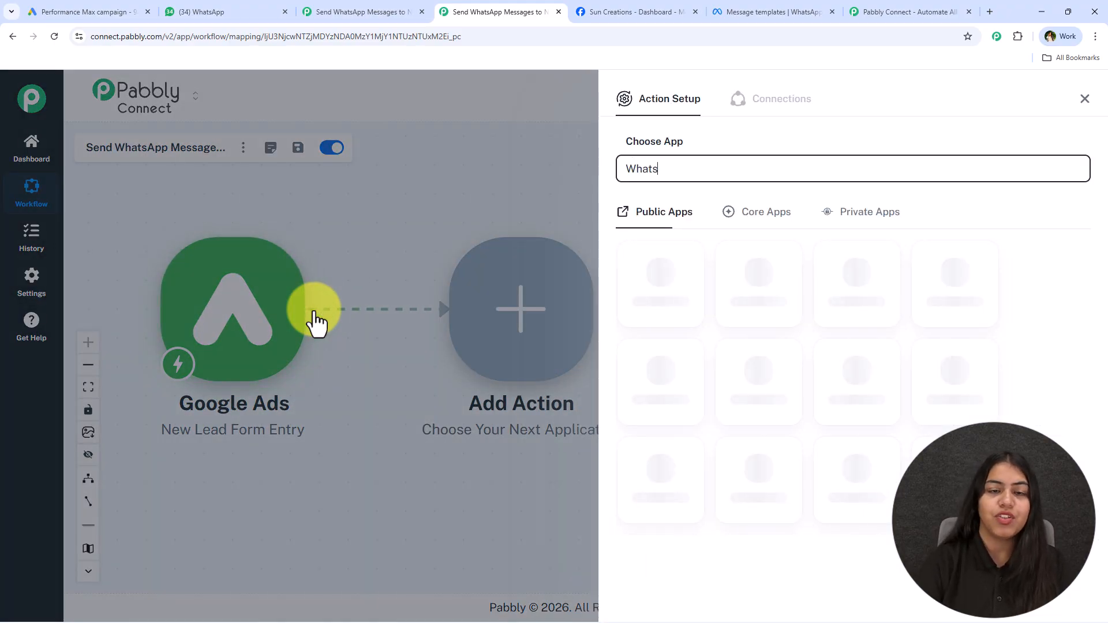
{"action": "scroll", "coordinate": [796, 441], "scroll_direction": "down", "scroll_amount": 3}
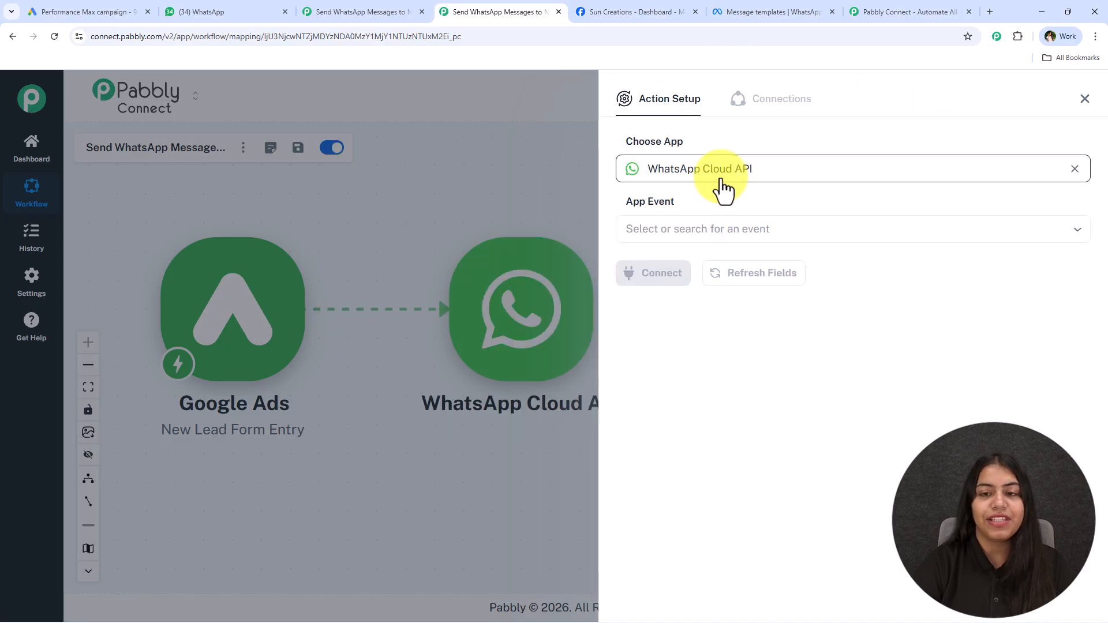
{"action": "left_click", "coordinate": [754, 222]}
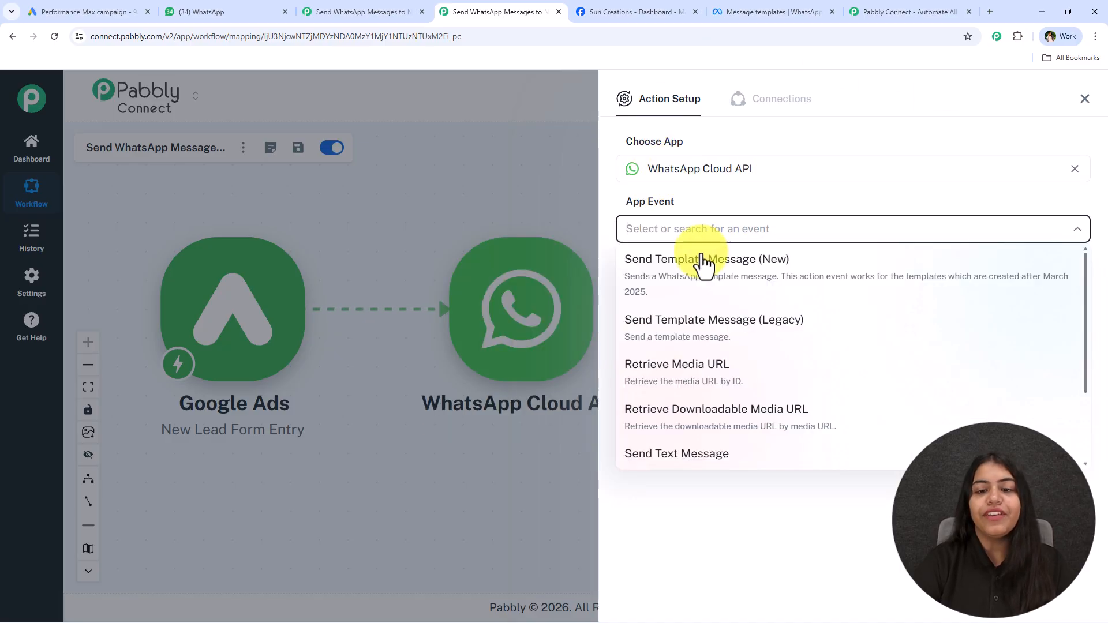
{"action": "left_click", "coordinate": [702, 261]}
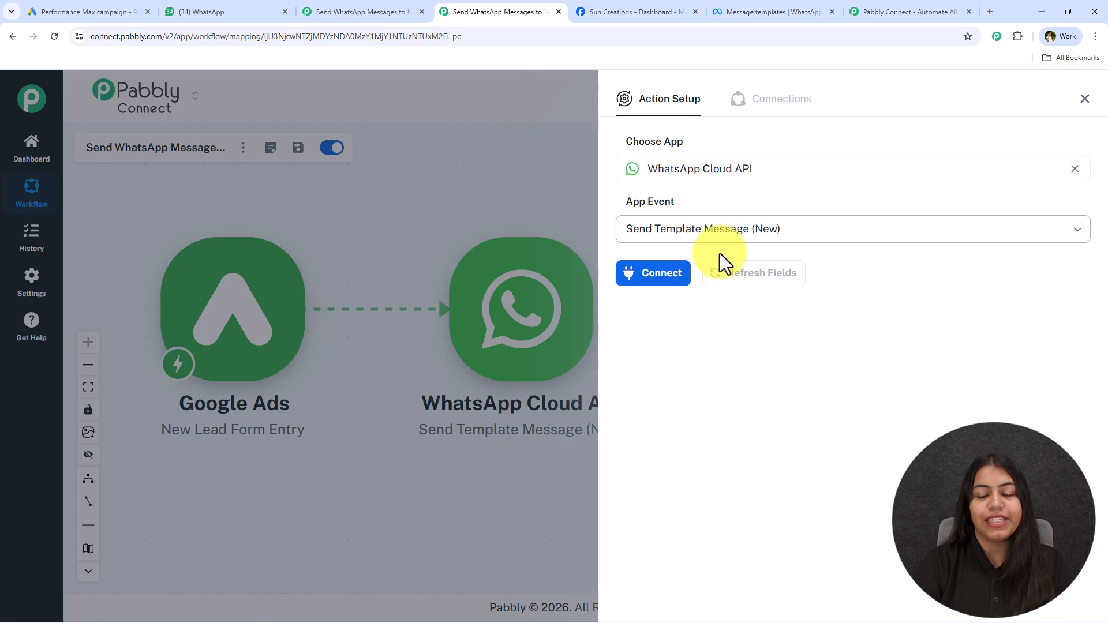
{"action": "left_click", "coordinate": [637, 274]}
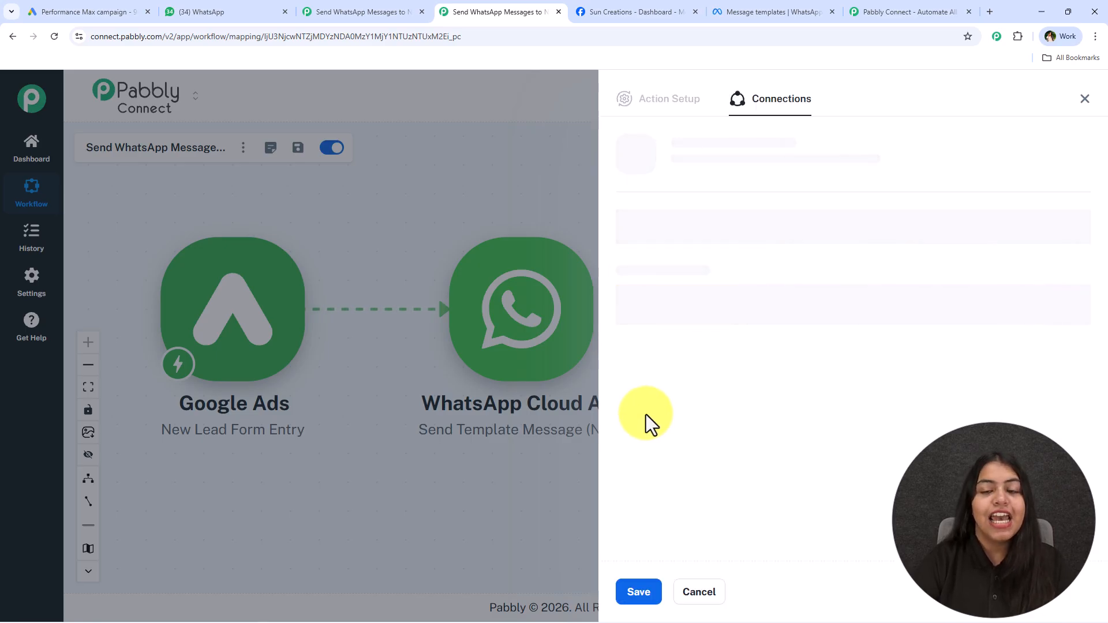
Highlight the connection heading and the existing-connection option for viewers
{"action": "left_click_drag", "start_coordinate": [716, 149], "coordinate": [908, 149]}
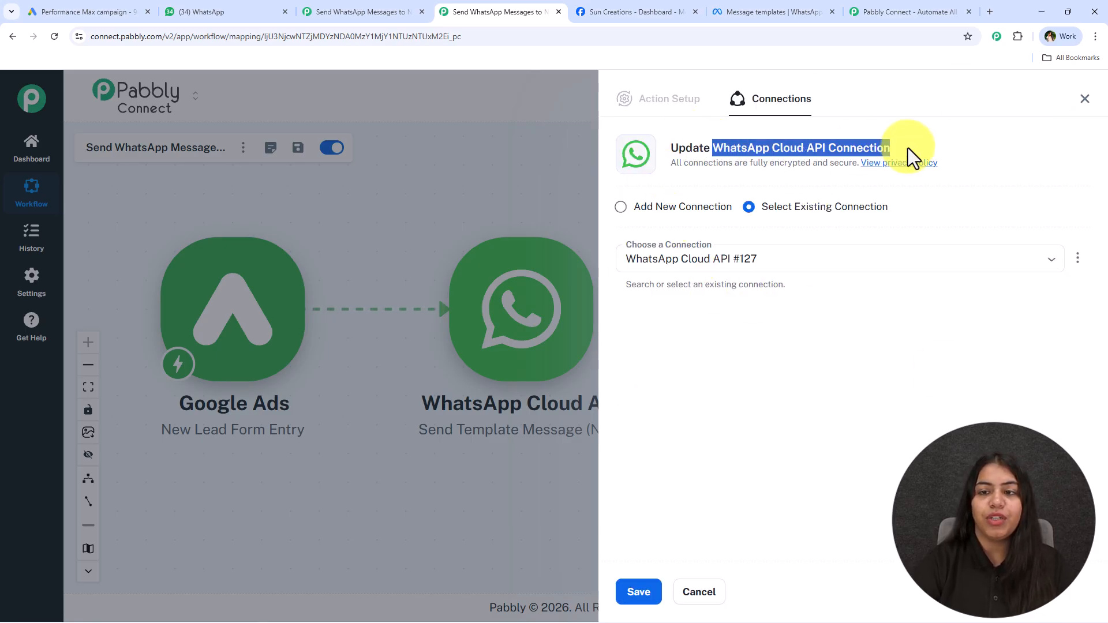
{"action": "left_click", "coordinate": [920, 213]}
{"action": "left_click_drag", "start_coordinate": [920, 212], "coordinate": [761, 214]}
{"action": "left_click", "coordinate": [652, 589]}
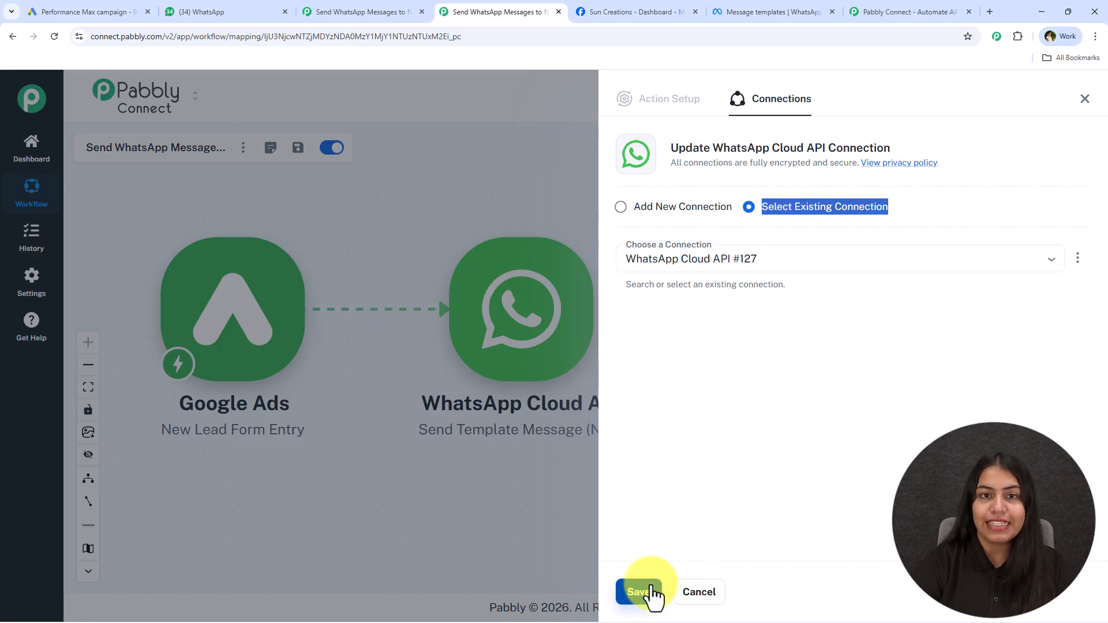
Choose Add New Connection and point out the Token, Phone Number ID and Business Account ID fields
{"action": "left_click", "coordinate": [621, 207]}
{"action": "left_click", "coordinate": [730, 340]}
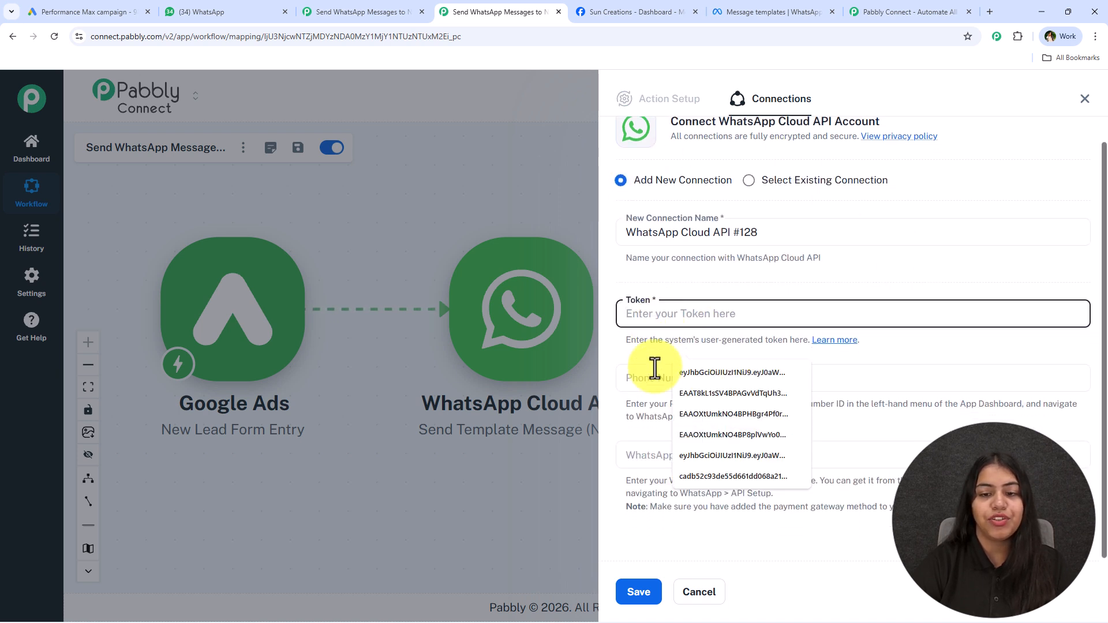
{"action": "left_click", "coordinate": [657, 372]}
{"action": "left_click", "coordinate": [648, 449]}
{"action": "left_click", "coordinate": [797, 418]}
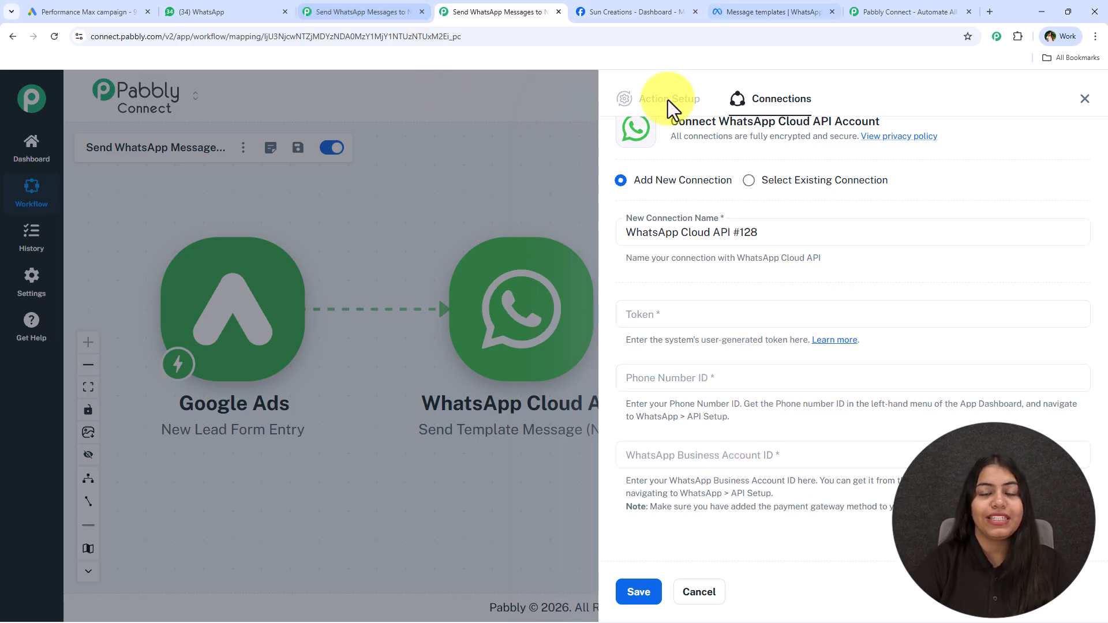
Open the Pabbly Forum WhatsApp Cloud API thread and highlight its setup video heading
{"action": "left_click", "coordinate": [844, 342]}
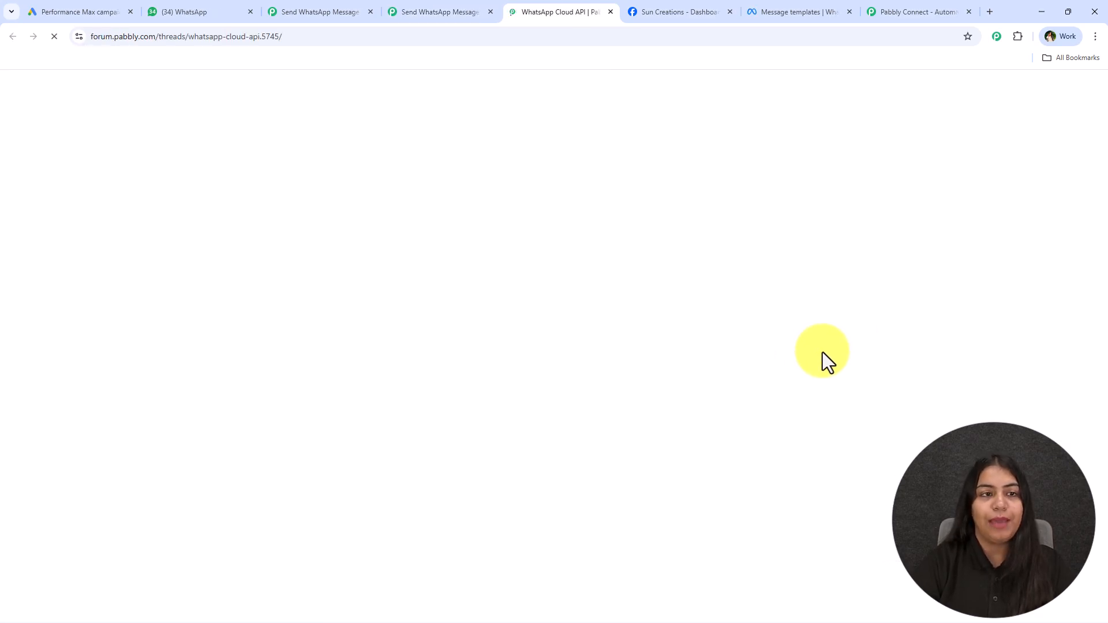
{"action": "scroll", "coordinate": [270, 266], "scroll_direction": "down", "scroll_amount": 5}
{"action": "scroll", "coordinate": [271, 265], "scroll_direction": "down", "scroll_amount": 3}
{"action": "scroll", "coordinate": [396, 218], "scroll_direction": "down", "scroll_amount": 1}
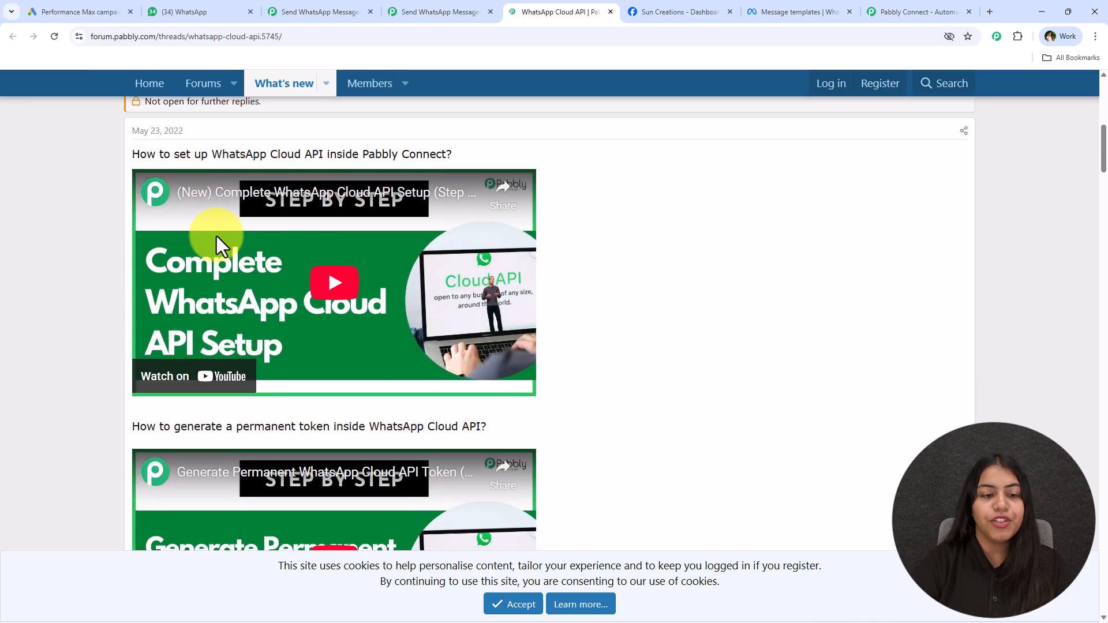
{"action": "scroll", "coordinate": [191, 237], "scroll_direction": "up", "scroll_amount": 1}
{"action": "left_click_drag", "start_coordinate": [130, 216], "coordinate": [670, 232]}
{"action": "left_click", "coordinate": [670, 231]}
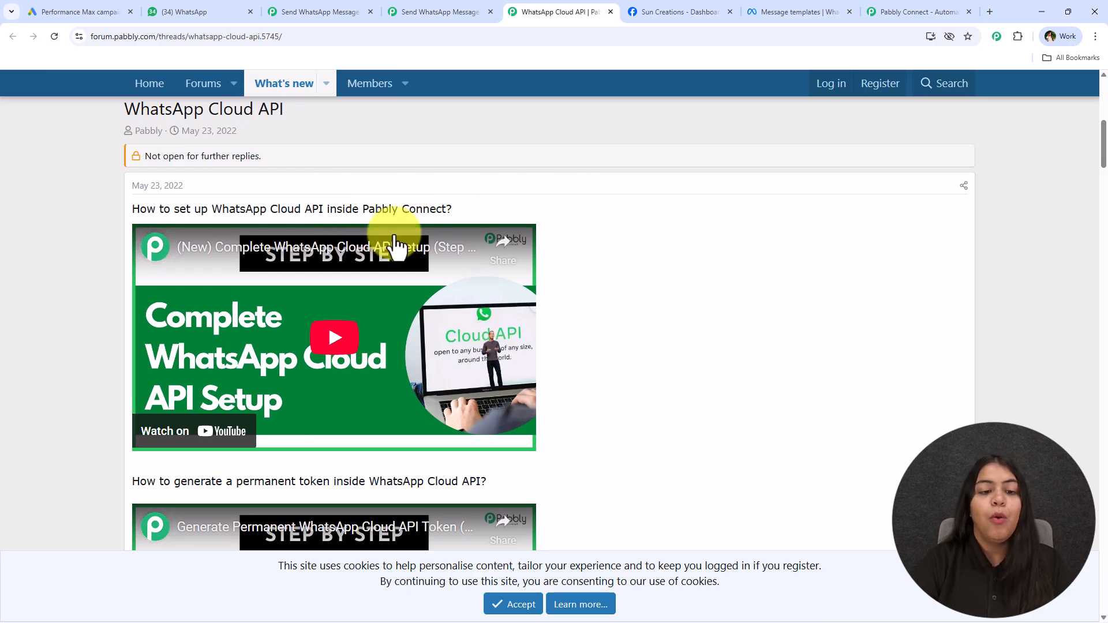
Revisit the connection form's Token, Phone Number ID and Business Account ID fields, then open Meta's WhatsApp API Setup page
{"action": "left_click", "coordinate": [406, 2]}
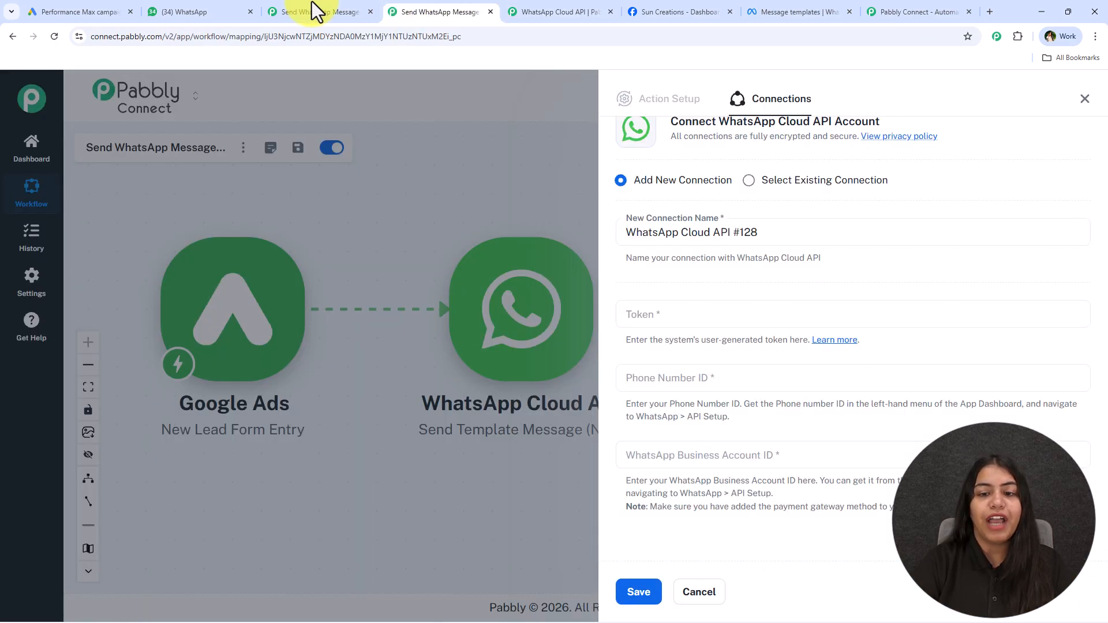
{"action": "left_click", "coordinate": [705, 308]}
{"action": "left_click", "coordinate": [639, 376]}
{"action": "left_click", "coordinate": [648, 443]}
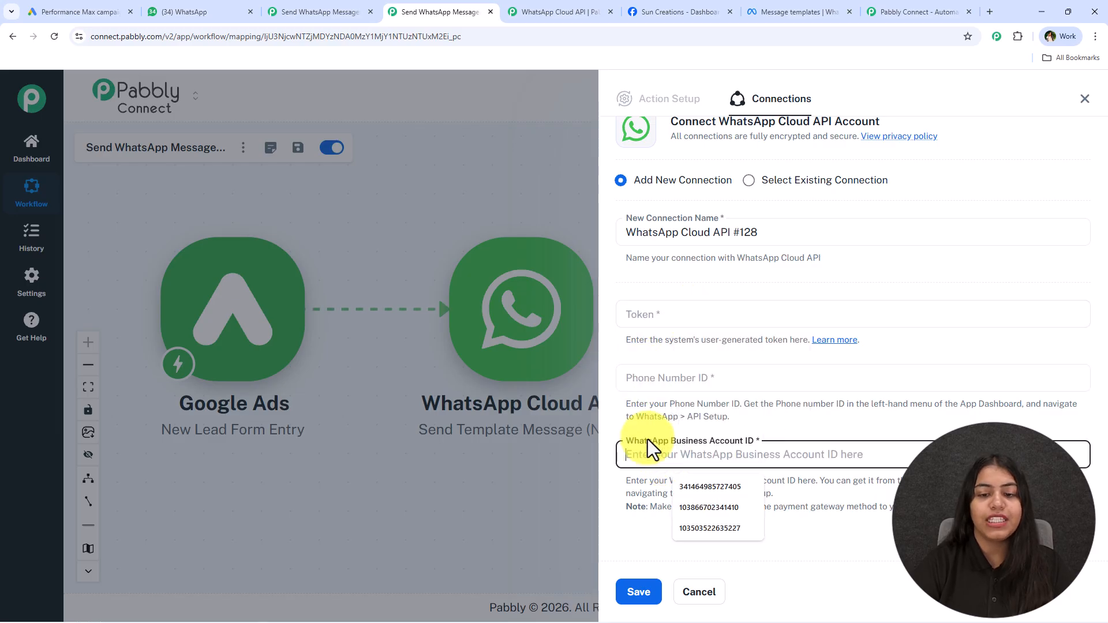
{"action": "left_click", "coordinate": [666, 429]}
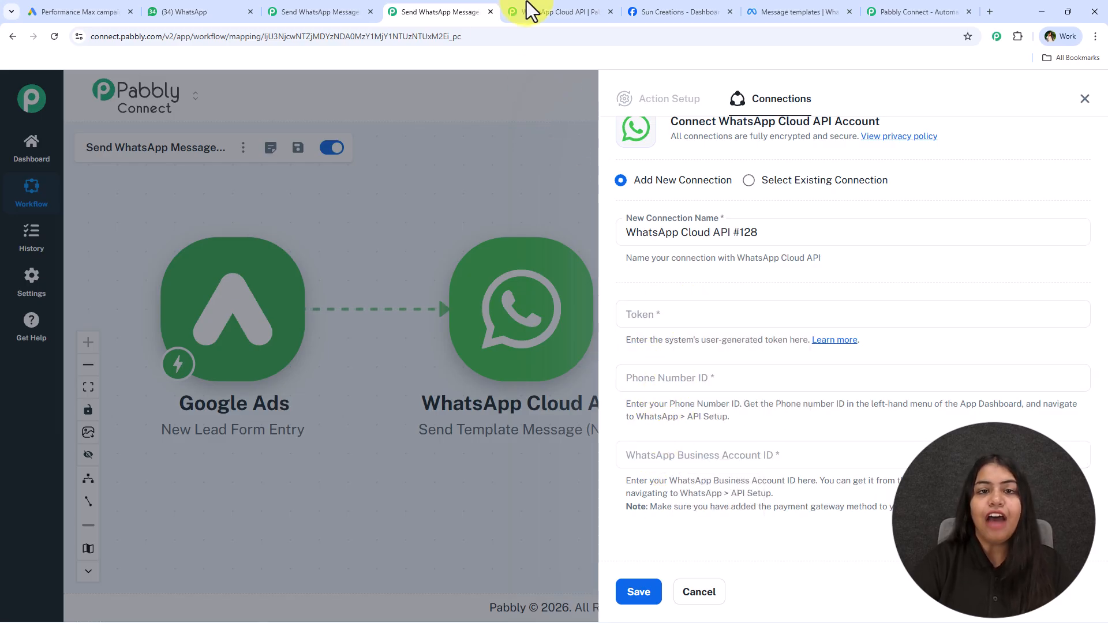
{"action": "scroll", "coordinate": [430, 301], "scroll_direction": "down", "scroll_amount": 4}
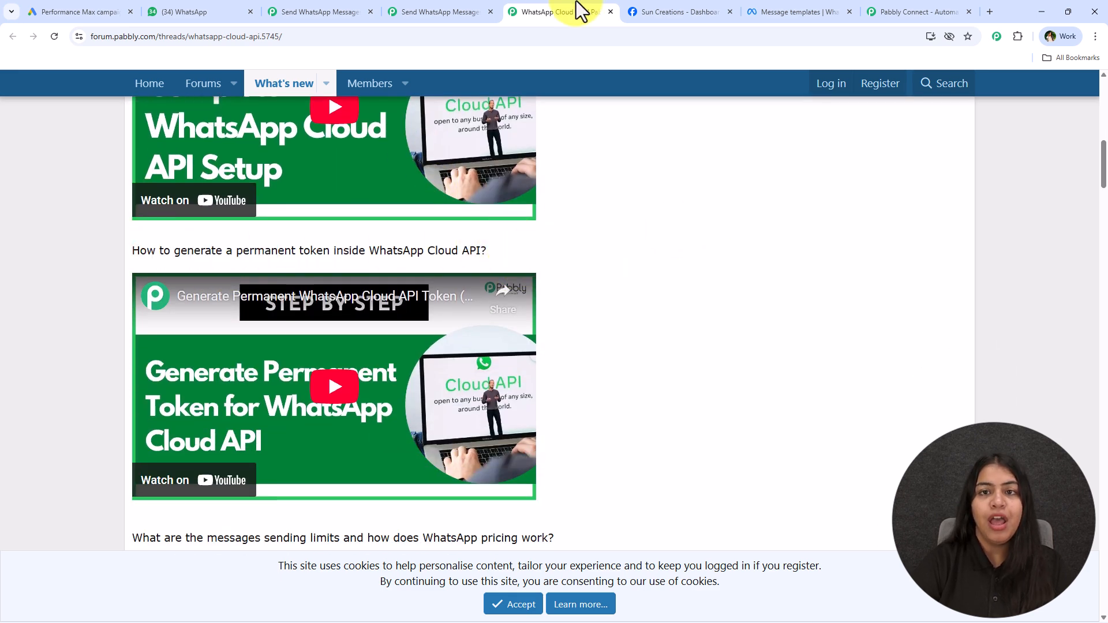
{"action": "left_click", "coordinate": [680, 11]}
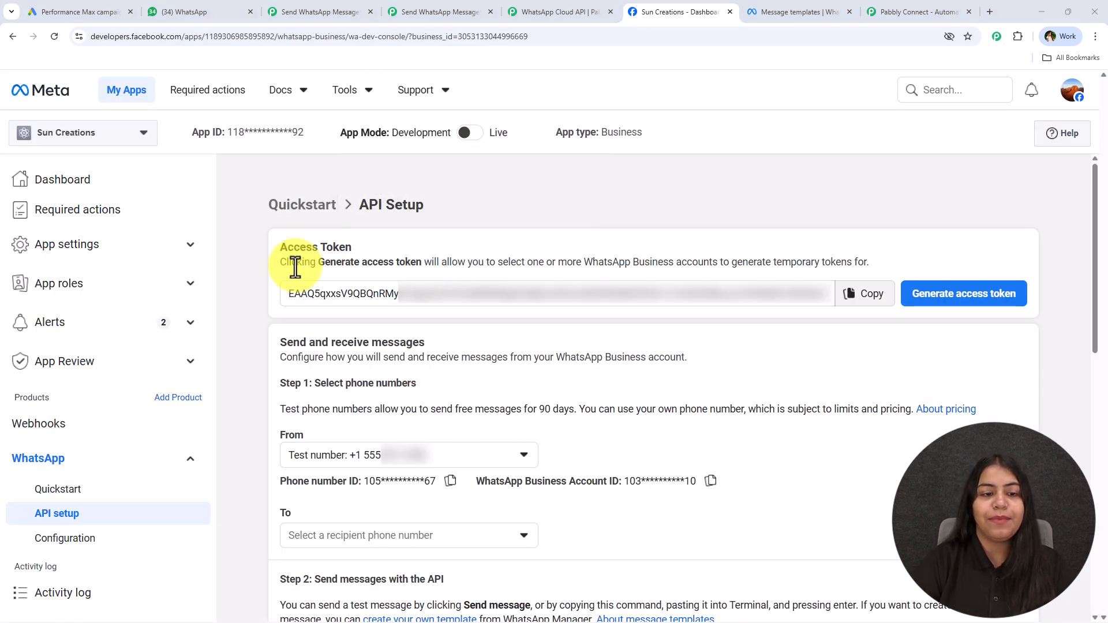
Paste the access token from Meta's API Setup into Pabbly's Token field
{"action": "double_click", "coordinate": [781, 291]}
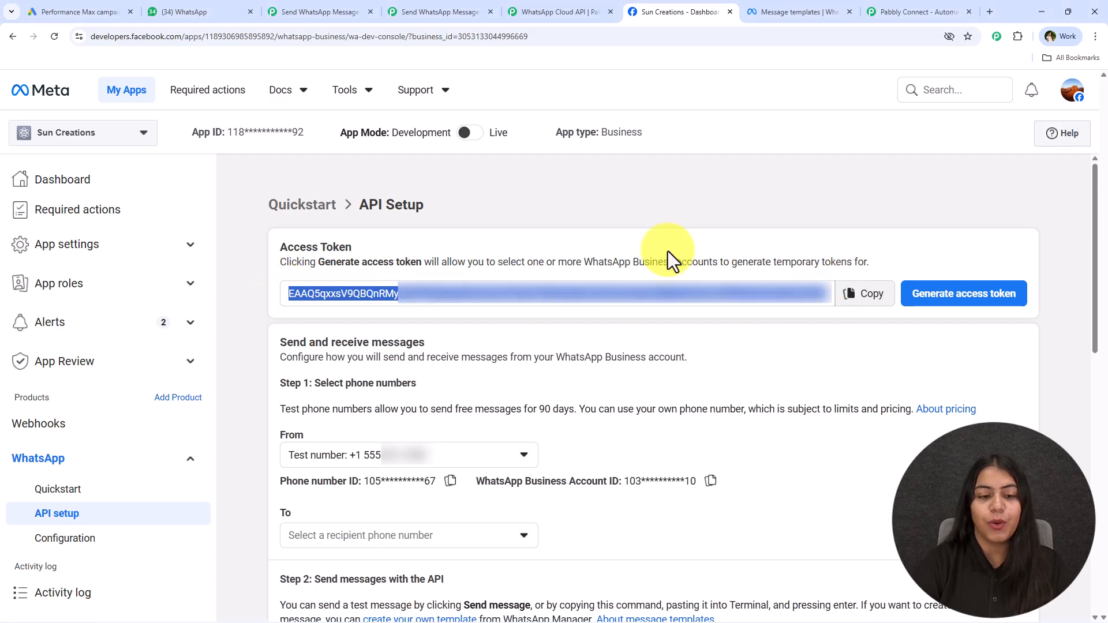
{"action": "left_click_drag", "start_coordinate": [282, 484], "coordinate": [705, 485]}
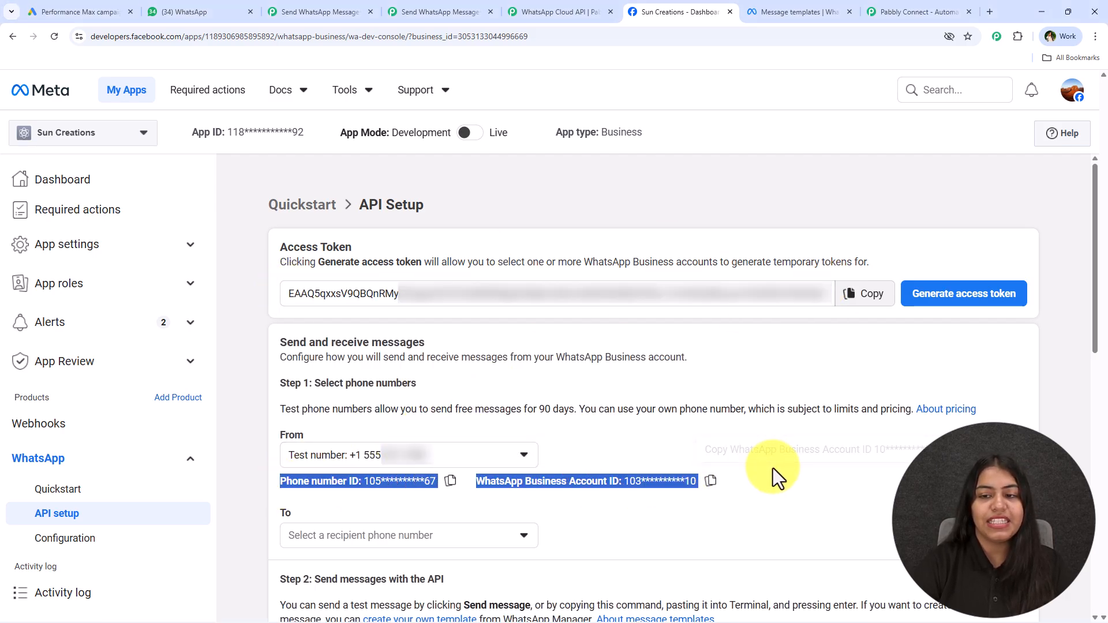
{"action": "left_click", "coordinate": [864, 293]}
{"action": "left_click", "coordinate": [438, 11]}
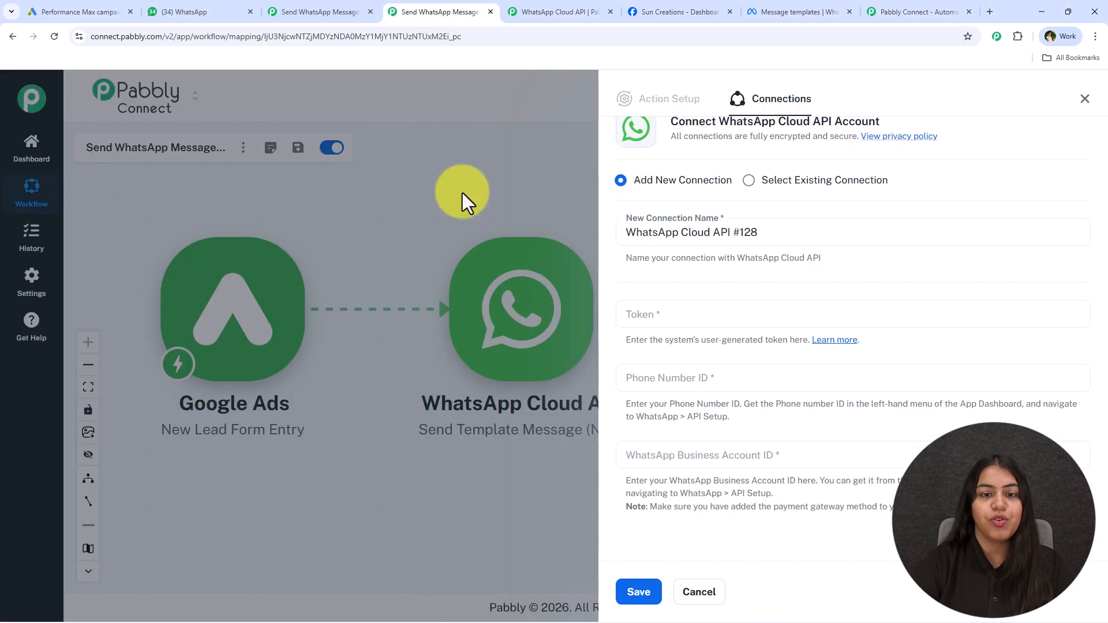
{"action": "left_click", "coordinate": [670, 319]}
{"action": "key", "text": "ctrl+v"}
Copy the Phone Number ID from API Setup into Pabbly's Phone Number ID field
{"action": "left_click", "coordinate": [681, 12]}
{"action": "left_click", "coordinate": [450, 481]}
{"action": "left_click", "coordinate": [399, 11]}
{"action": "left_click", "coordinate": [720, 377]}
{"action": "key", "text": "ctrl+v"}
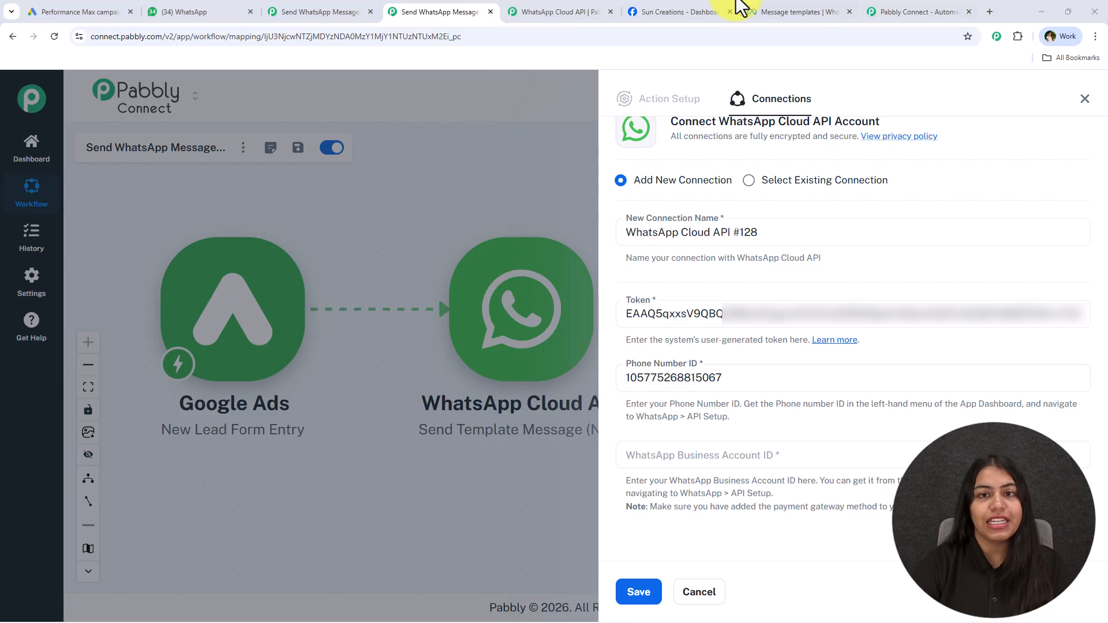
Fill Pabbly's Business Account ID field with the WhatsApp Business Account ID
{"action": "left_click", "coordinate": [551, 12]}
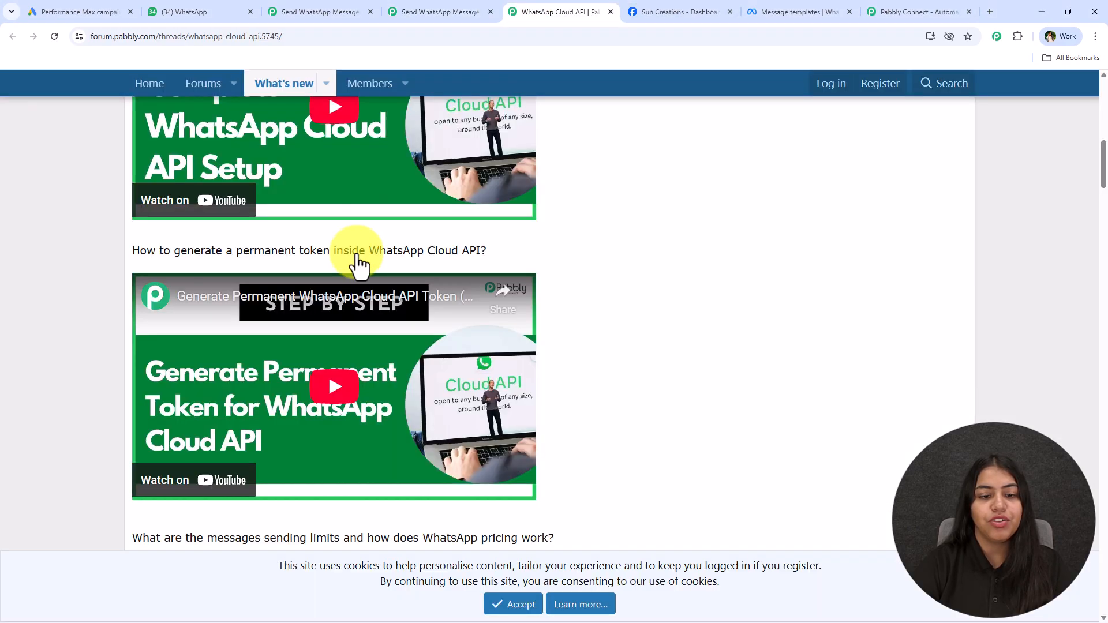
{"action": "left_click", "coordinate": [710, 11]}
{"action": "left_click", "coordinate": [712, 487]}
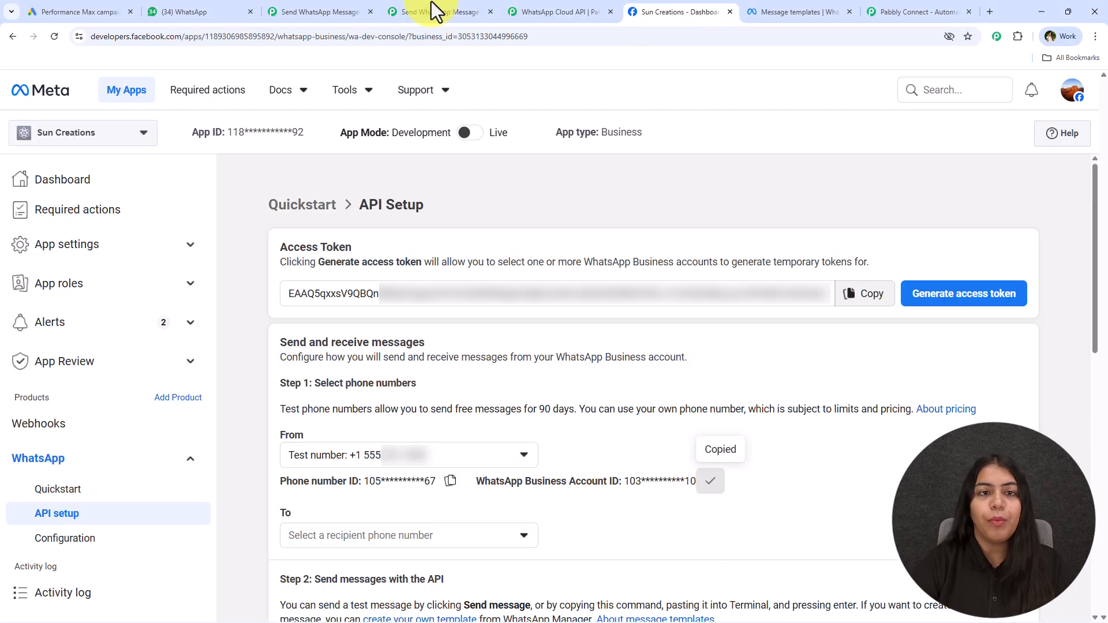
{"action": "left_click", "coordinate": [434, 11]}
{"action": "left_click", "coordinate": [669, 453]}
{"action": "key", "text": "ctrl+v"}
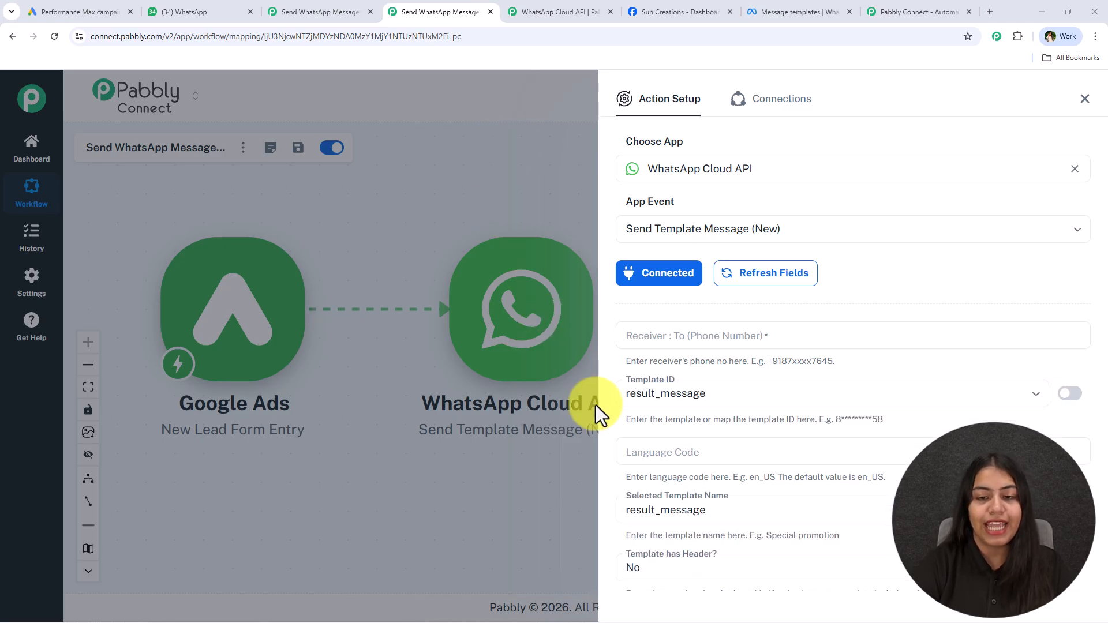
Map the Receiver field to the lead's phone, 'user_column_data 3 string_value', from Google Ads
{"action": "left_click", "coordinate": [625, 336]}
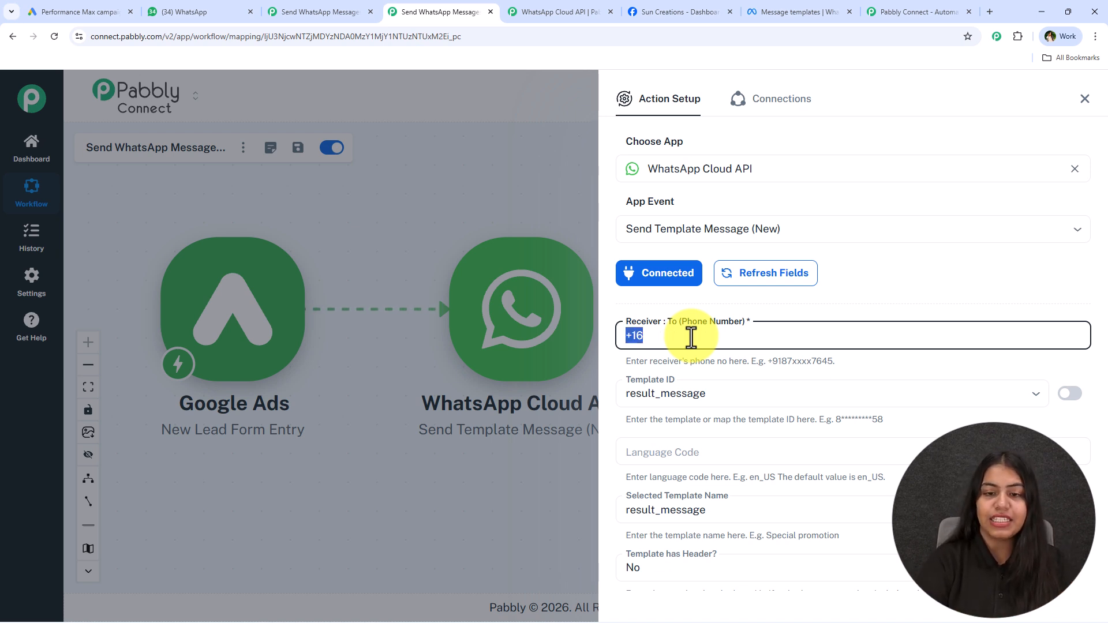
{"action": "type", "text": "/+"}
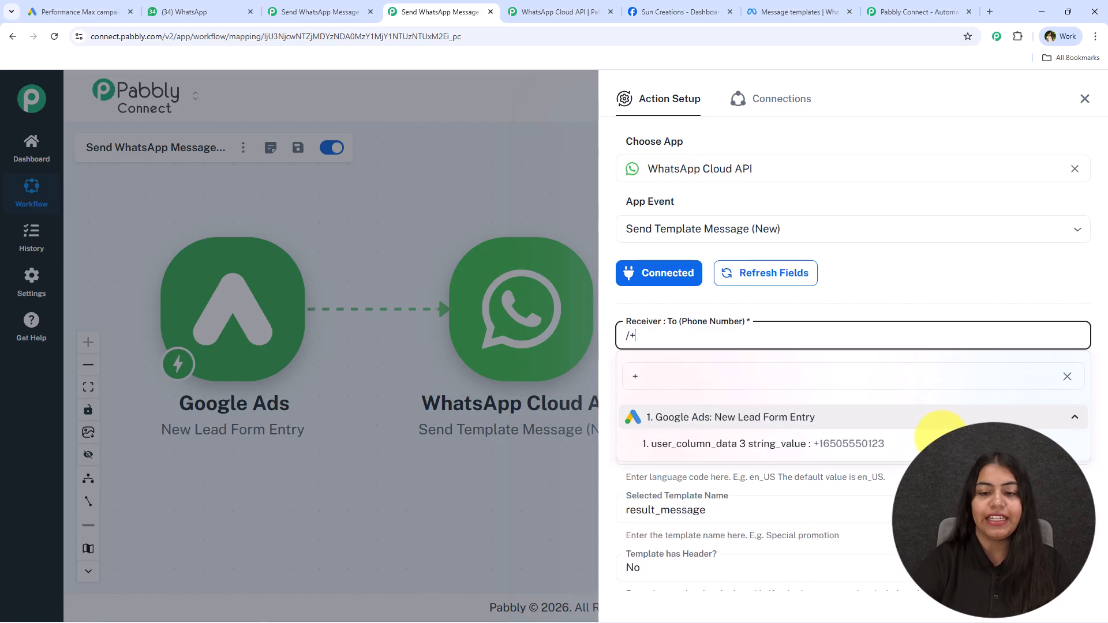
{"action": "key", "text": "BackSpace"}
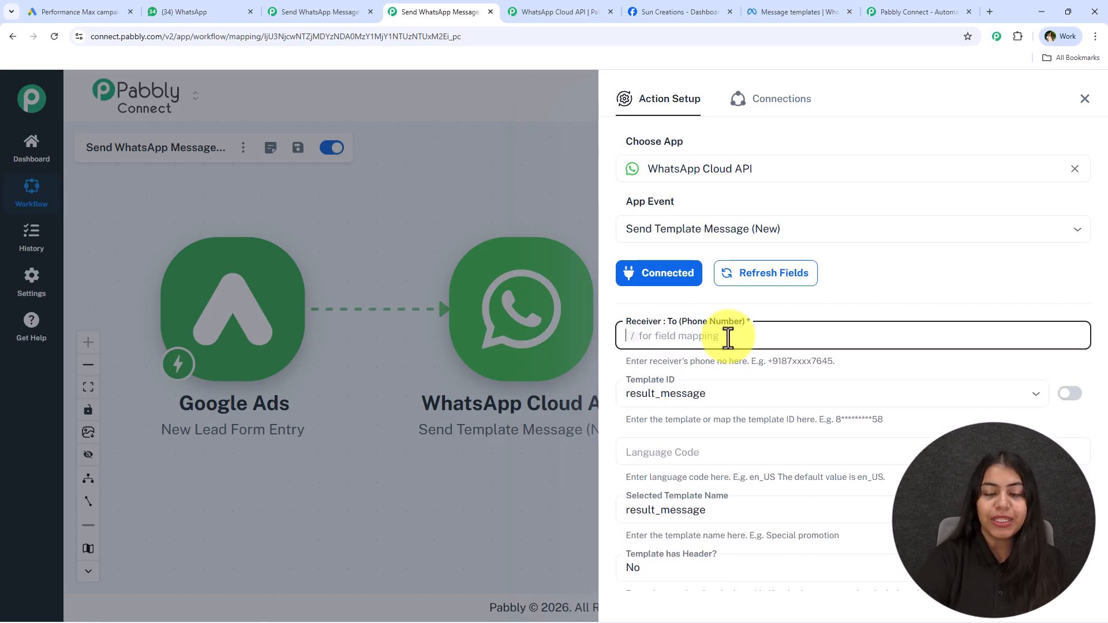
{"action": "type", "text": "/+"}
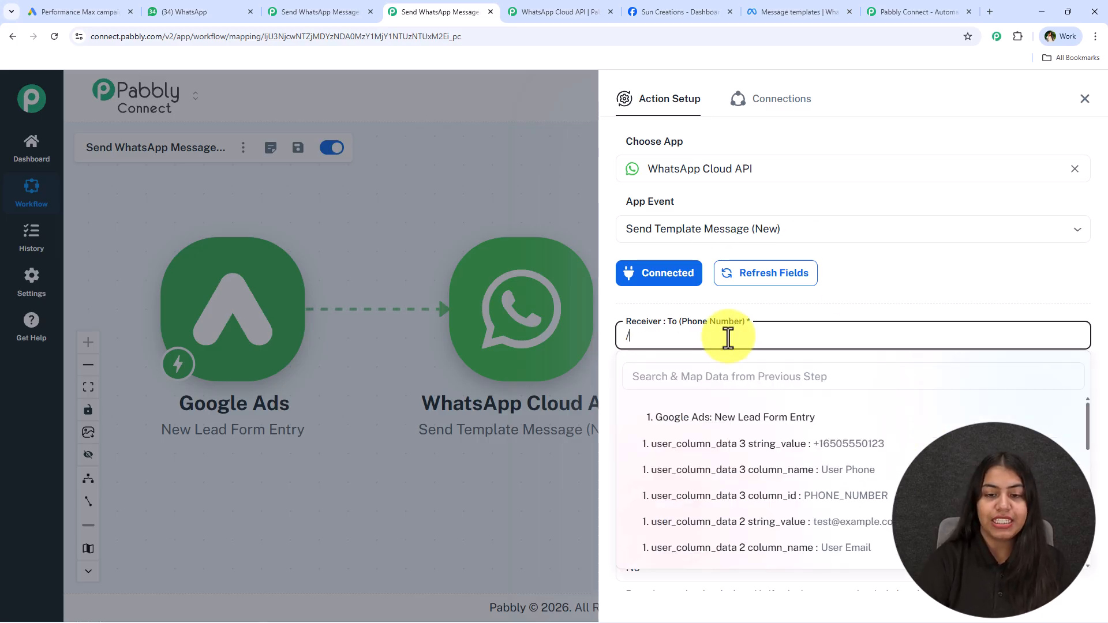
{"action": "left_click", "coordinate": [789, 444]}
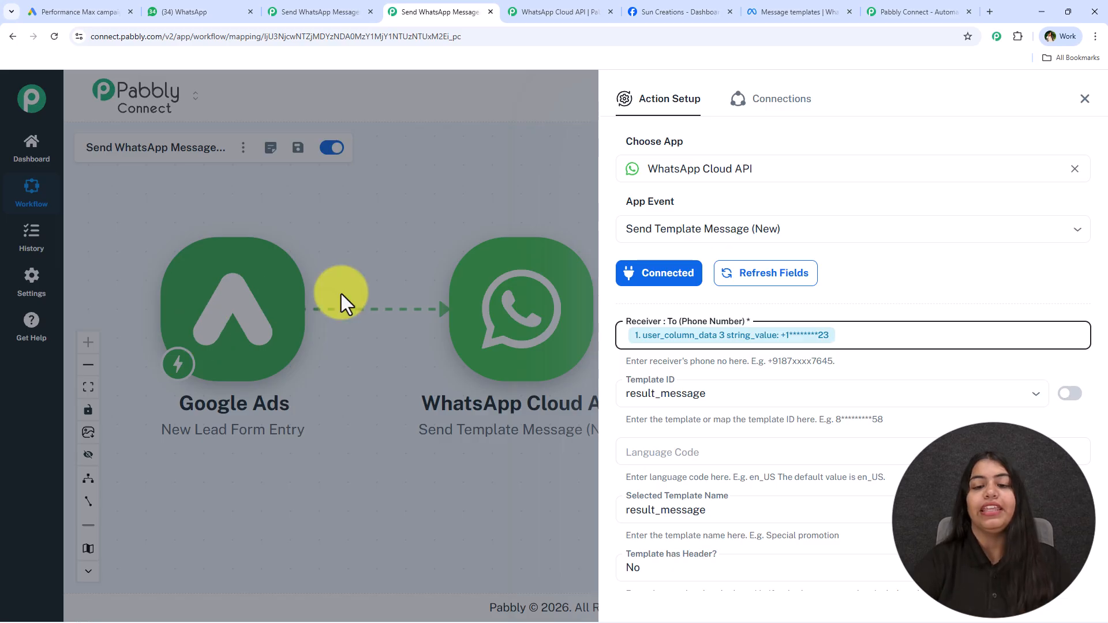
{"action": "scroll", "coordinate": [759, 350], "scroll_direction": "down", "scroll_amount": 2}
{"action": "scroll", "coordinate": [759, 350], "scroll_direction": "down", "scroll_amount": 1}
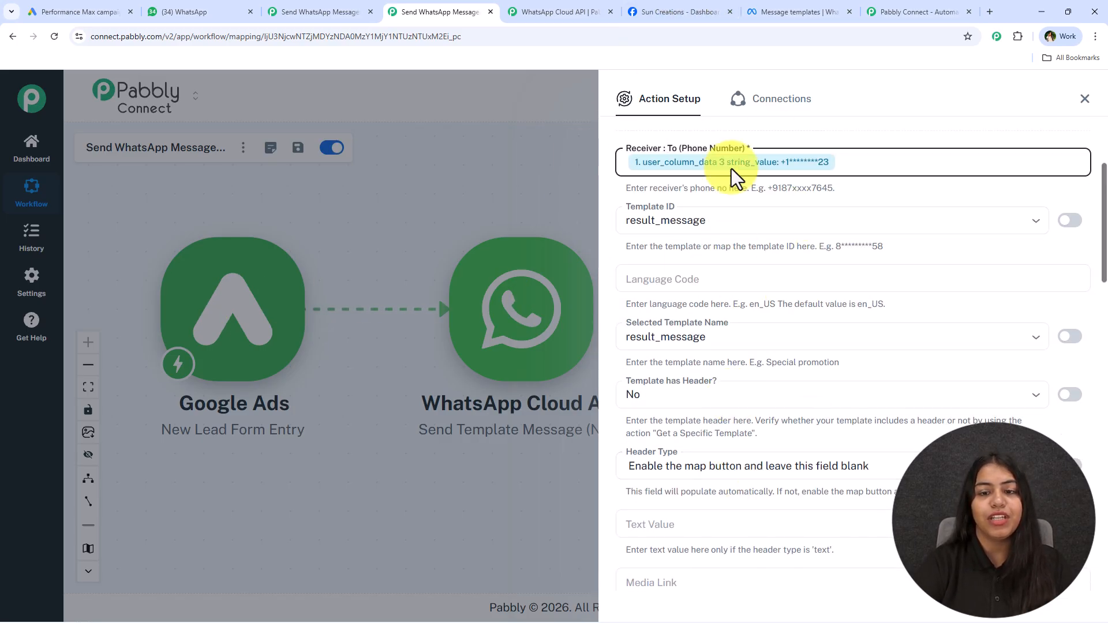
Find the thankyou row in WhatsApp Manager's Message templates and open its details
{"action": "left_click", "coordinate": [679, 6]}
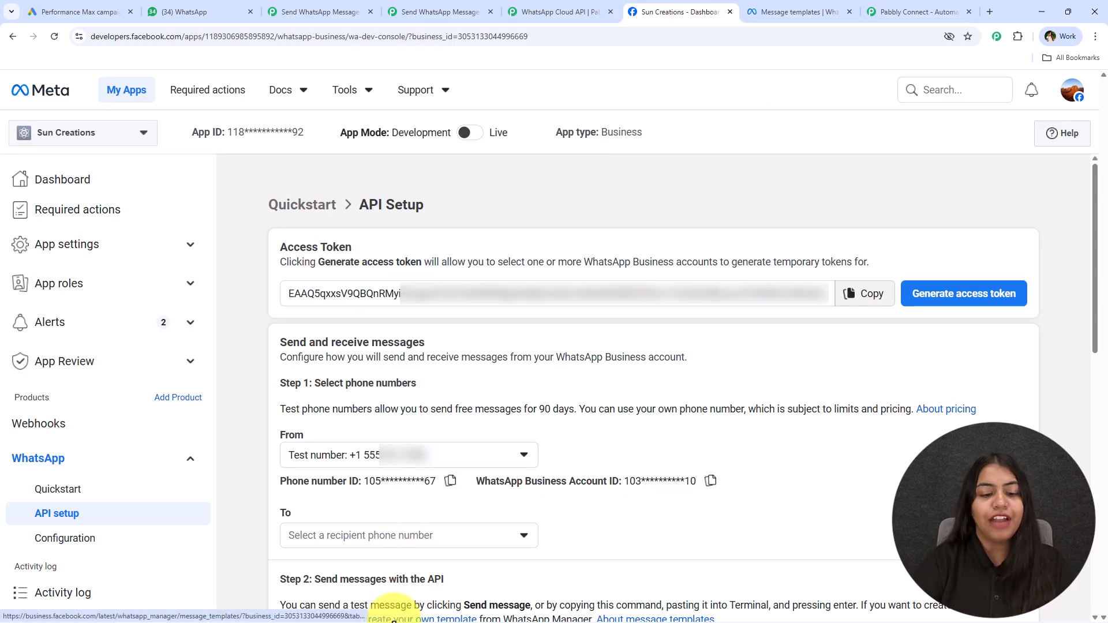
{"action": "left_click", "coordinate": [436, 616]}
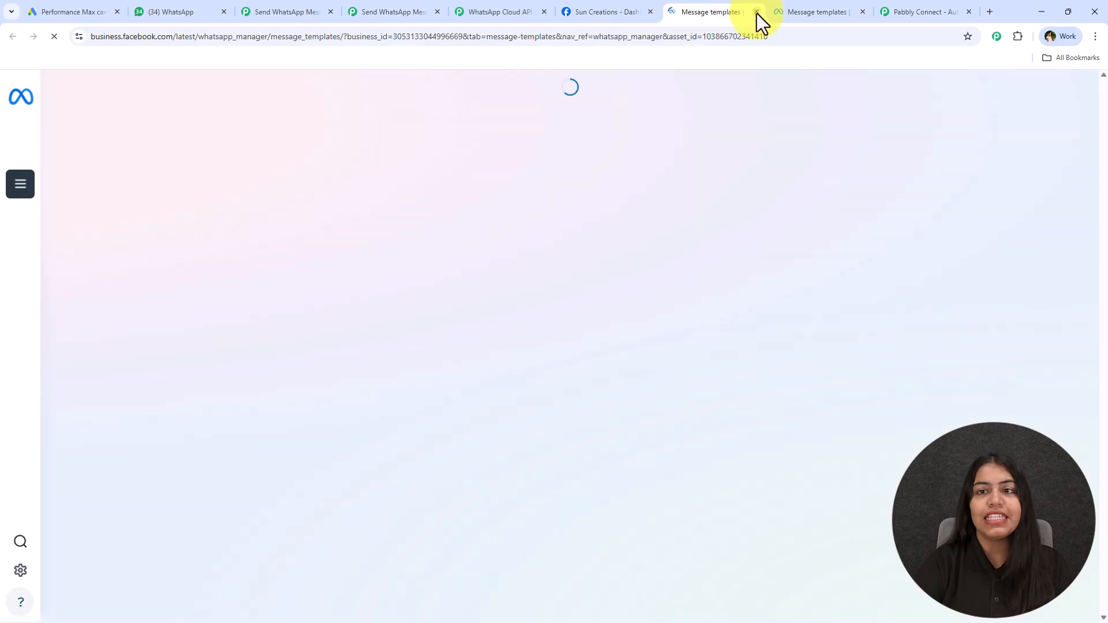
{"action": "left_click", "coordinate": [756, 12]}
{"action": "left_click", "coordinate": [731, 3]}
{"action": "scroll", "coordinate": [527, 404], "scroll_direction": "down", "scroll_amount": 4}
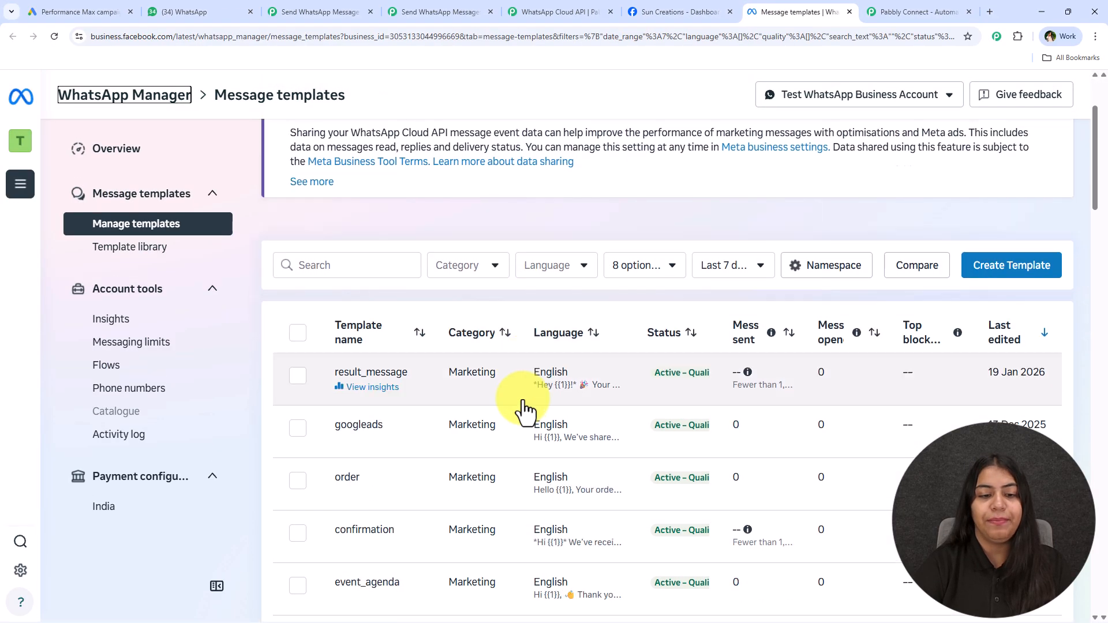
{"action": "scroll", "coordinate": [512, 441], "scroll_direction": "down", "scroll_amount": 6}
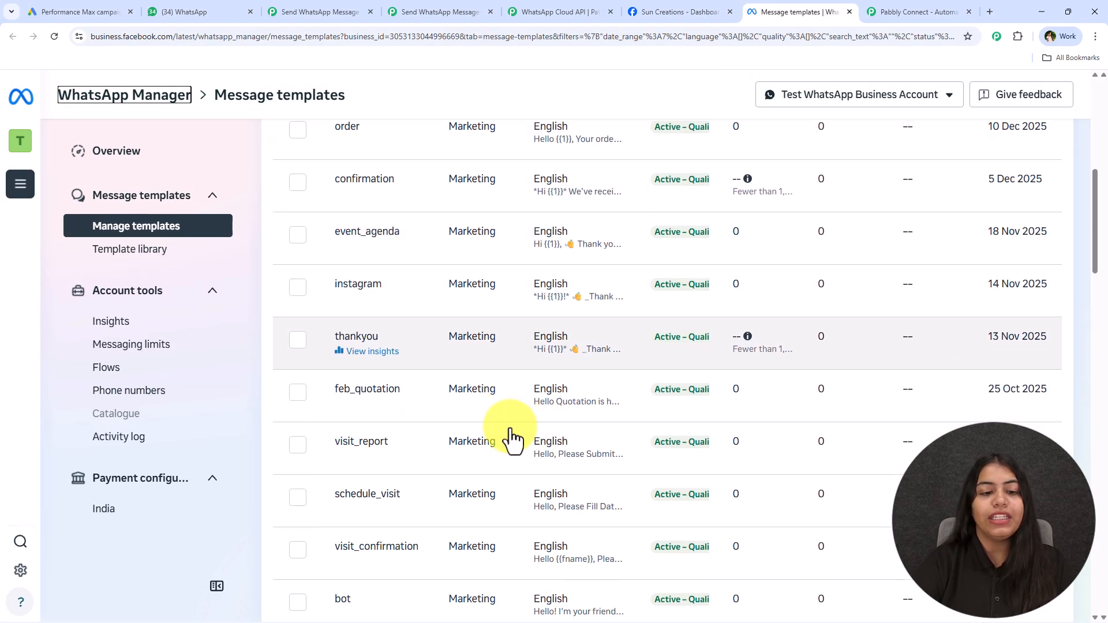
{"action": "scroll", "coordinate": [498, 501], "scroll_direction": "down", "scroll_amount": 8}
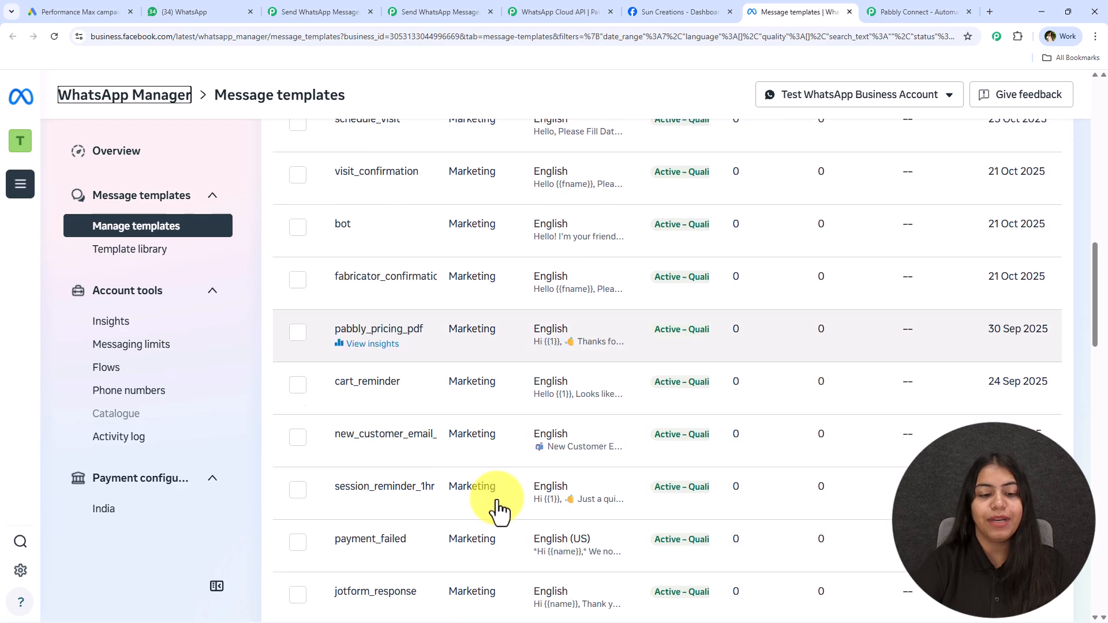
{"action": "scroll", "coordinate": [490, 496], "scroll_direction": "down", "scroll_amount": 5}
{"action": "scroll", "coordinate": [467, 488], "scroll_direction": "up", "scroll_amount": 6}
{"action": "scroll", "coordinate": [456, 473], "scroll_direction": "up", "scroll_amount": 10}
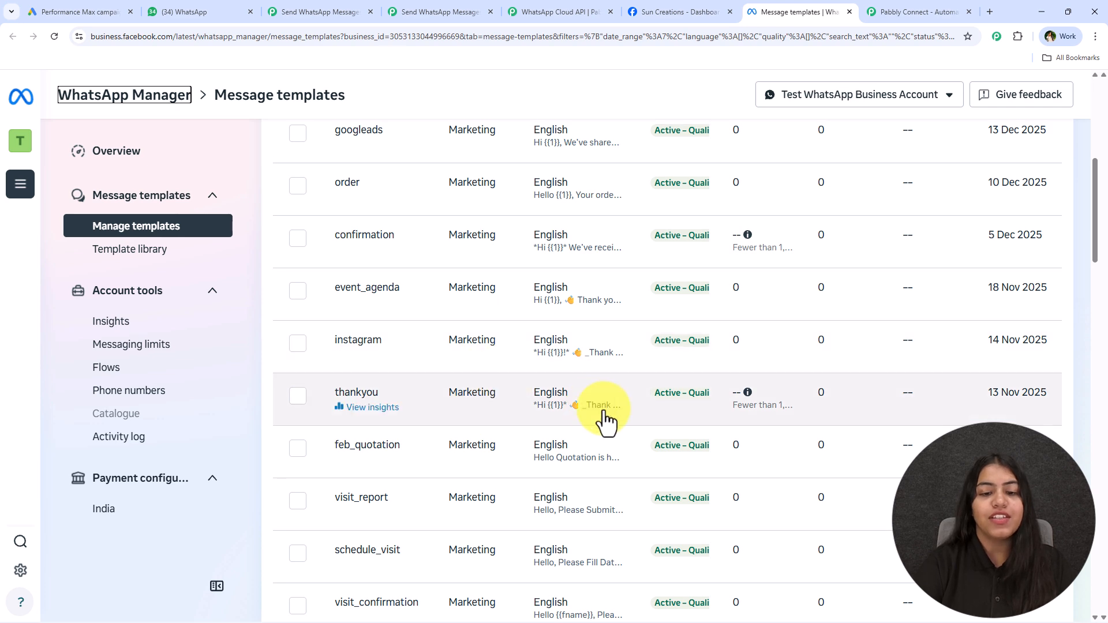
{"action": "left_click", "coordinate": [490, 414]}
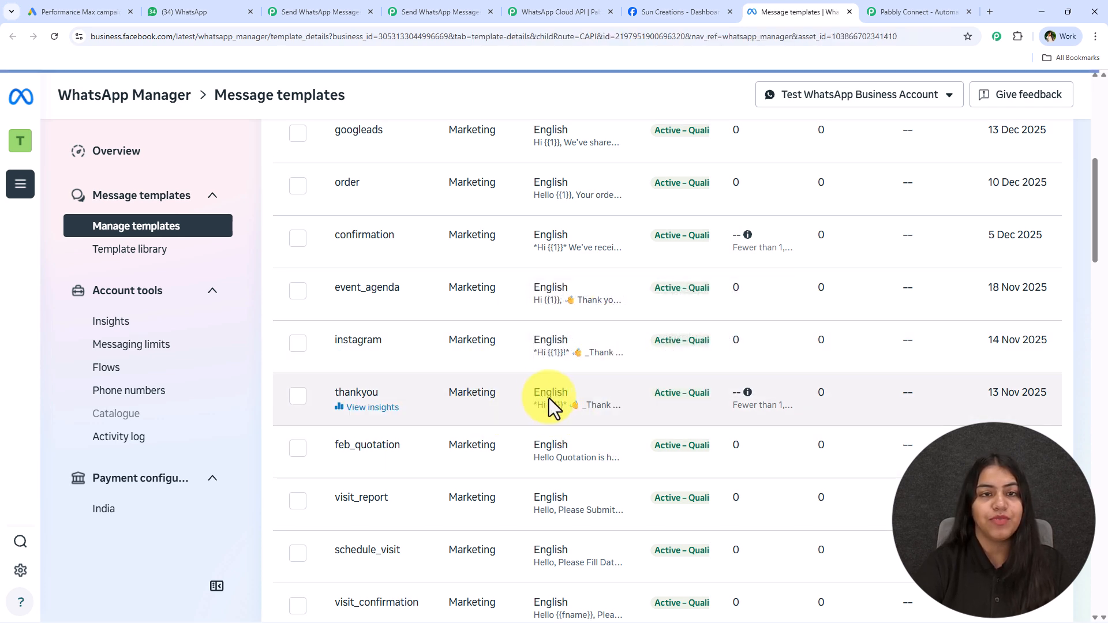
{"action": "left_click", "coordinate": [453, 9]}
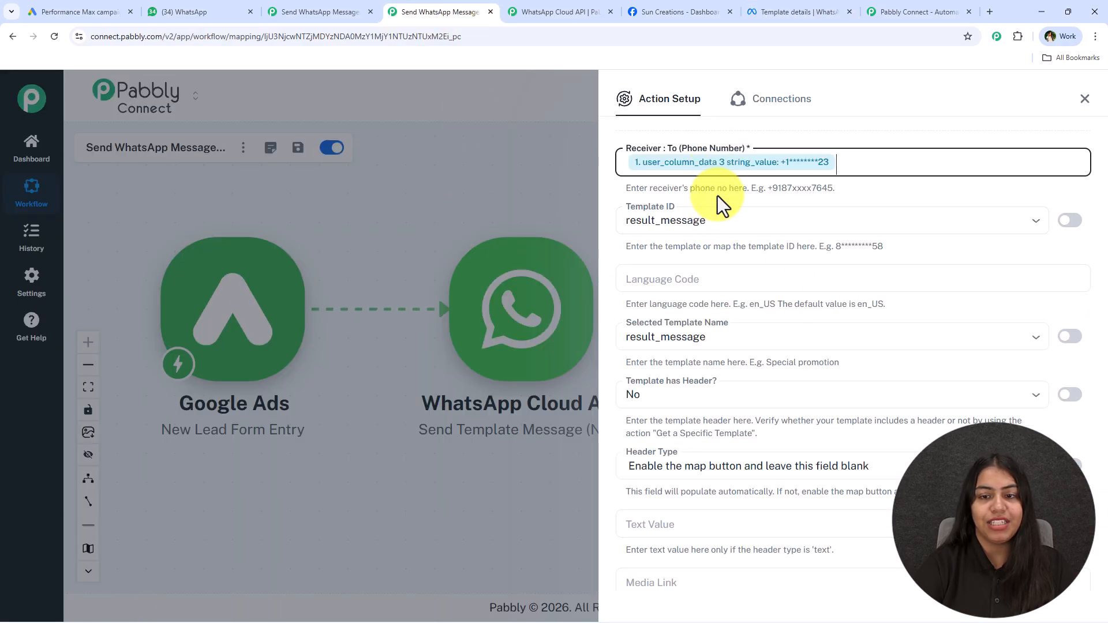
Check the thankyou template in WhatsApp Manager, then set Pabbly's Template ID to thankyou
{"action": "left_click", "coordinate": [695, 11]}
{"action": "left_click", "coordinate": [800, 11]}
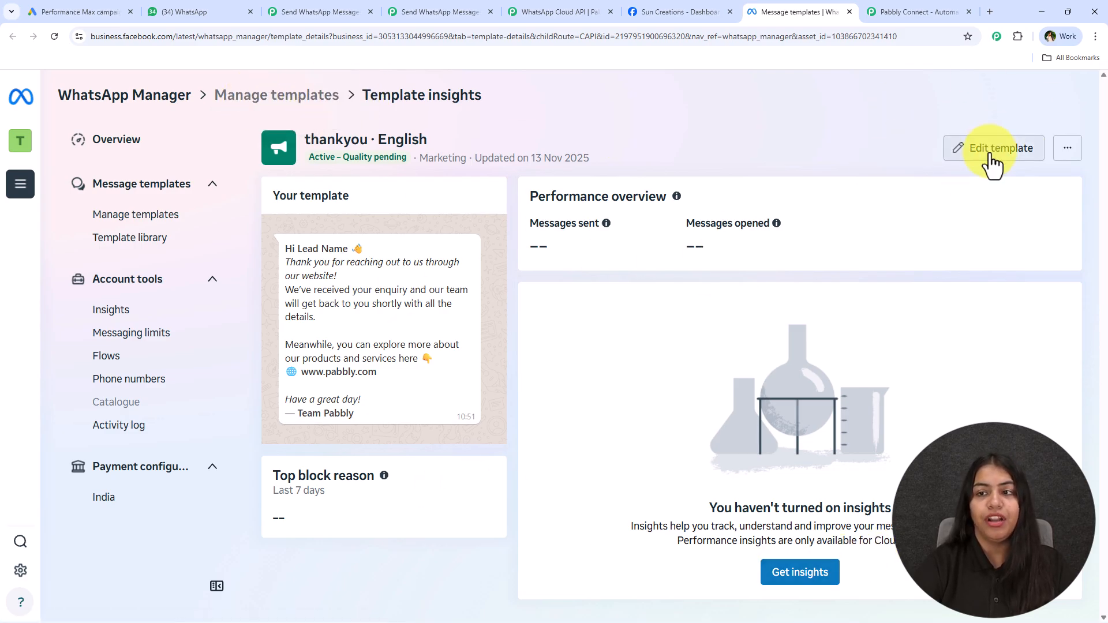
{"action": "left_click", "coordinate": [420, 4]}
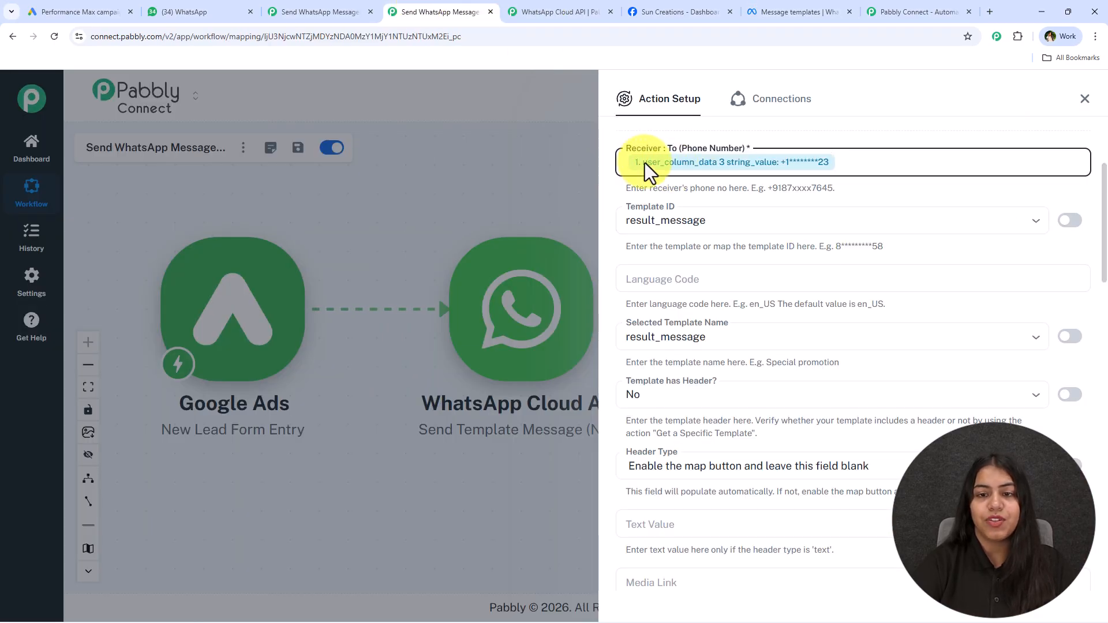
{"action": "left_click", "coordinate": [655, 214]}
{"action": "scroll", "coordinate": [687, 358], "scroll_direction": "down", "scroll_amount": 2}
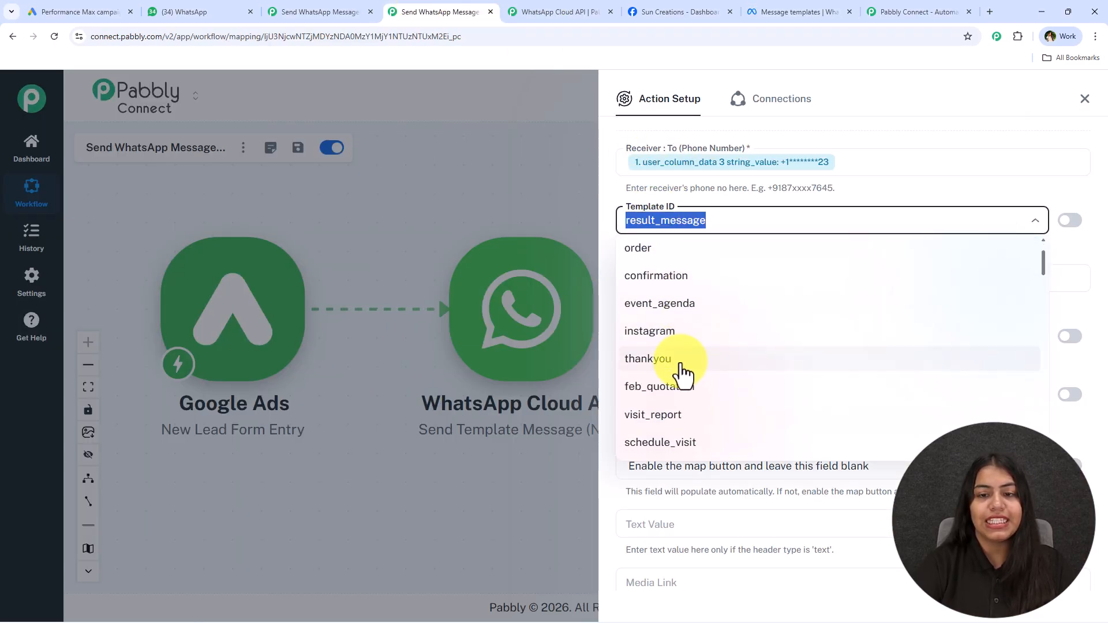
{"action": "left_click", "coordinate": [683, 370]}
{"action": "left_click", "coordinate": [774, 280]}
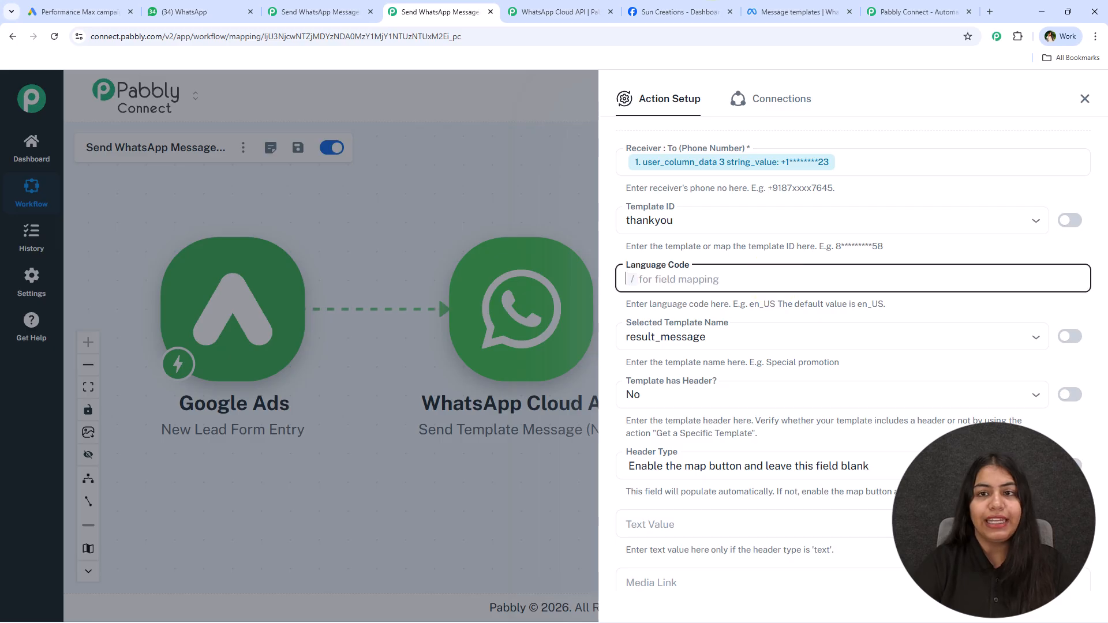
Confirm the thankyou template's language is English, then start Pabbly's Language Code entry
{"action": "left_click", "coordinate": [794, 11]}
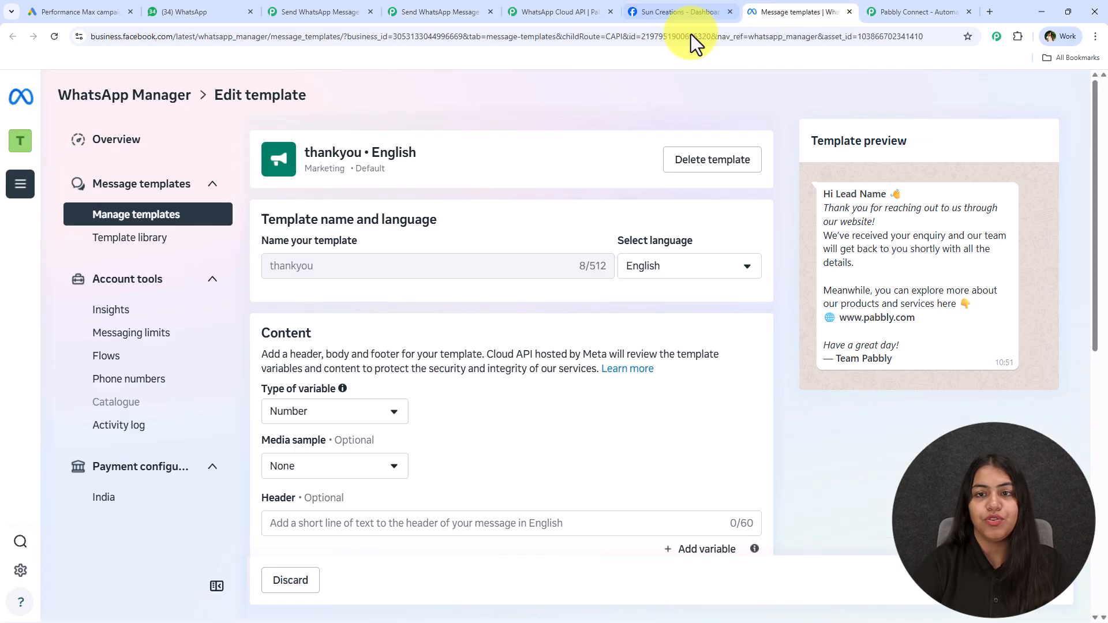
{"action": "left_click", "coordinate": [637, 278]}
{"action": "scroll", "coordinate": [687, 433], "scroll_direction": "down", "scroll_amount": 6}
{"action": "scroll", "coordinate": [693, 441], "scroll_direction": "down", "scroll_amount": 8}
{"action": "scroll", "coordinate": [701, 441], "scroll_direction": "up", "scroll_amount": 2}
{"action": "scroll", "coordinate": [702, 441], "scroll_direction": "down", "scroll_amount": 1}
{"action": "scroll", "coordinate": [698, 439], "scroll_direction": "up", "scroll_amount": 10}
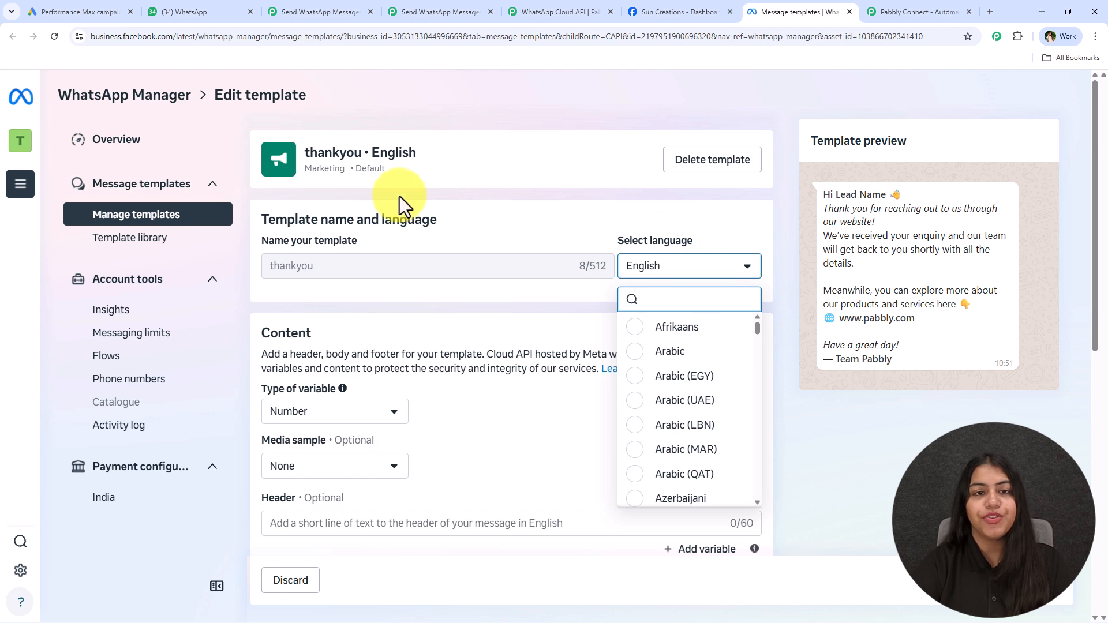
{"action": "left_click", "coordinate": [445, 11]}
{"action": "left_click", "coordinate": [685, 279]}
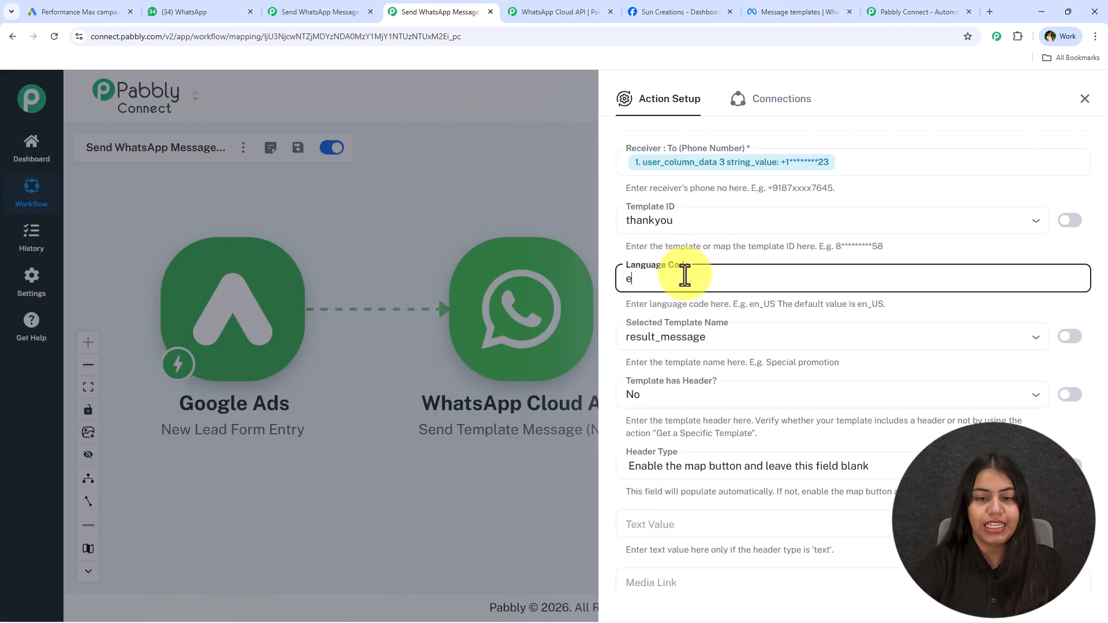
Replace the old result_message template name with thankyou
{"action": "left_click", "coordinate": [691, 341]}
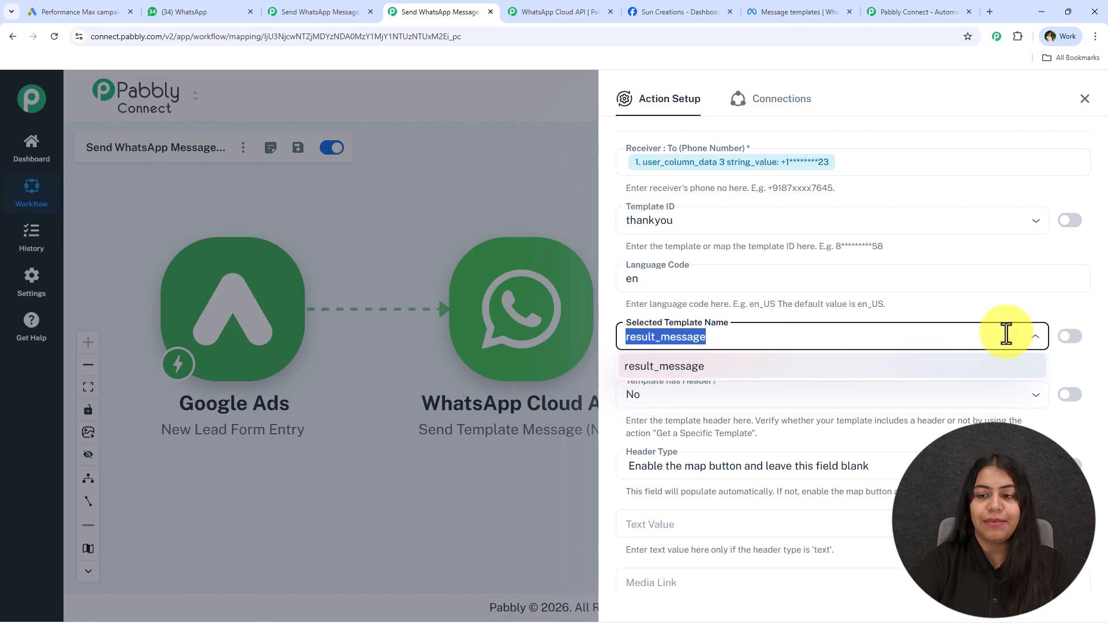
{"action": "left_click", "coordinate": [1003, 314]}
{"action": "left_click", "coordinate": [1011, 339]}
{"action": "key", "text": "ctrl+a"}
{"action": "type", "text": "thankyou"}
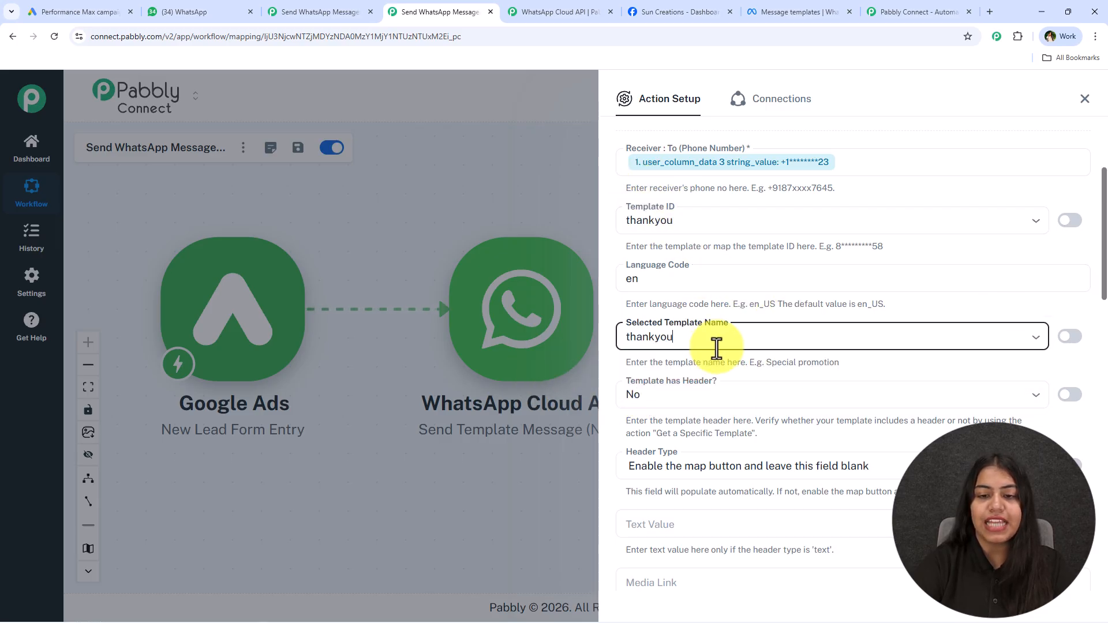
{"action": "scroll", "coordinate": [671, 392], "scroll_direction": "down", "scroll_amount": 3}
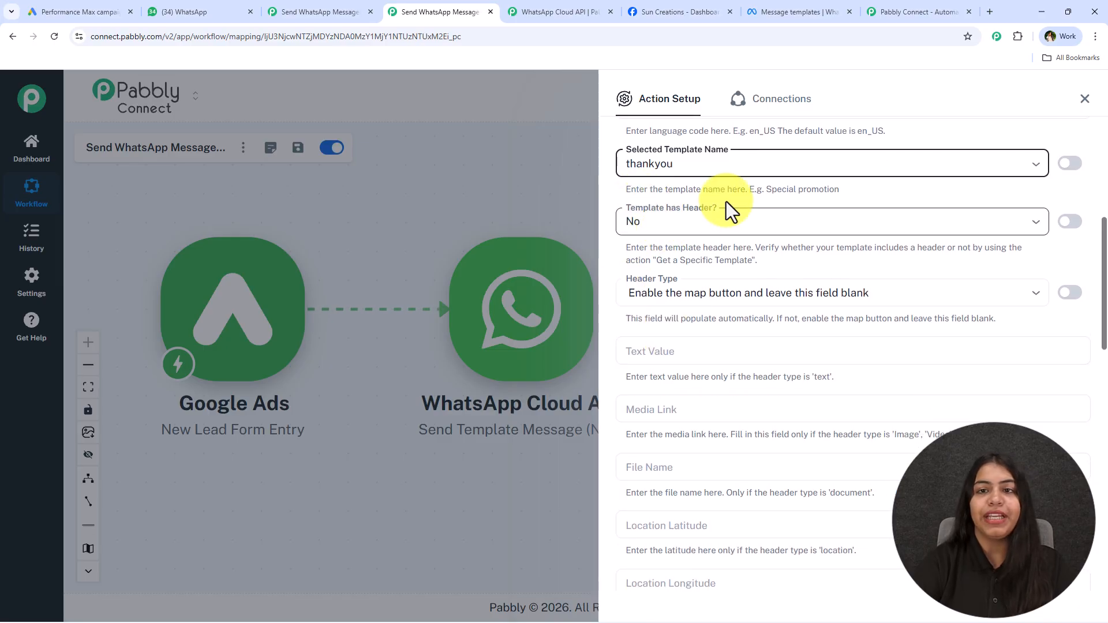
{"action": "left_click_drag", "start_coordinate": [758, 8], "coordinate": [641, 11]}
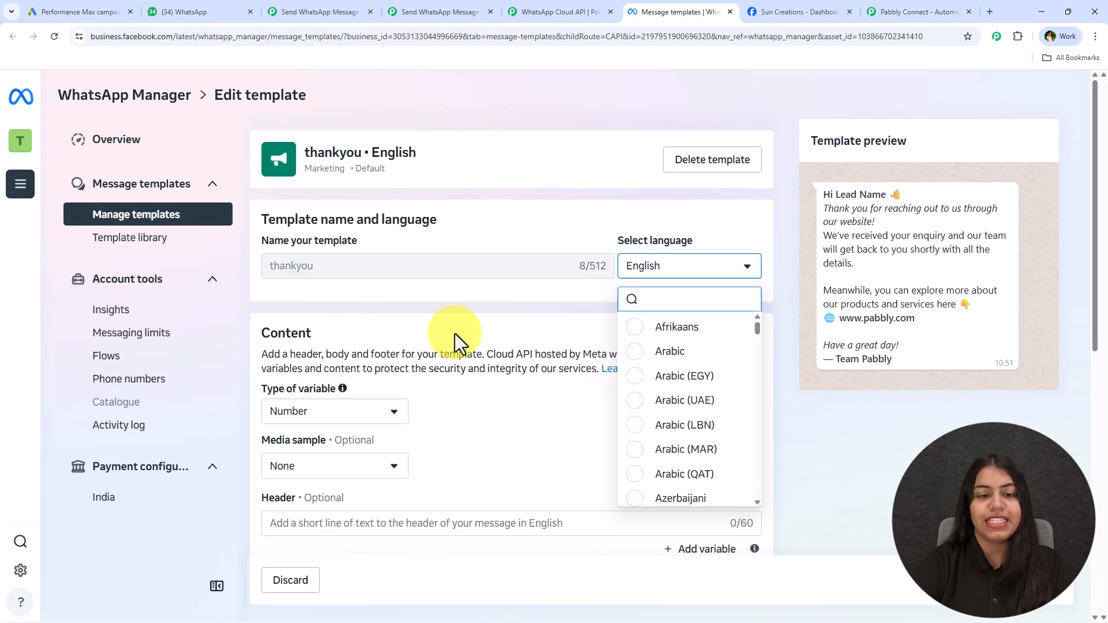
{"action": "scroll", "coordinate": [498, 373], "scroll_direction": "down", "scroll_amount": 5}
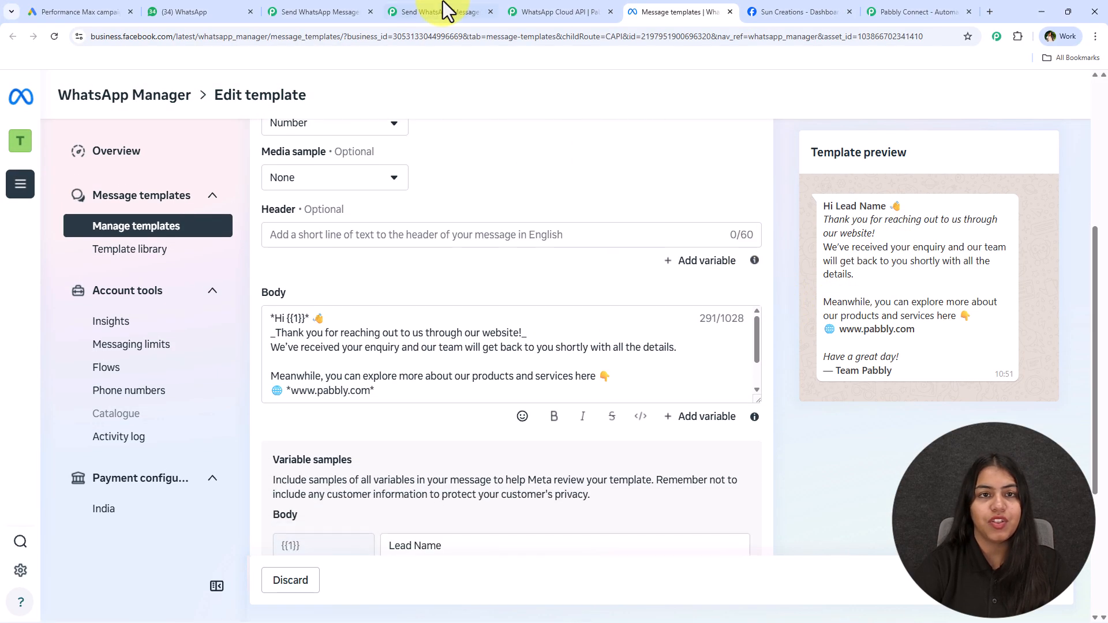
{"action": "left_click", "coordinate": [443, 8]}
Set Template has Header to Yes, clear the mapped Header Type, and open Template has Body
{"action": "left_click", "coordinate": [683, 225]}
{"action": "left_click", "coordinate": [661, 278]}
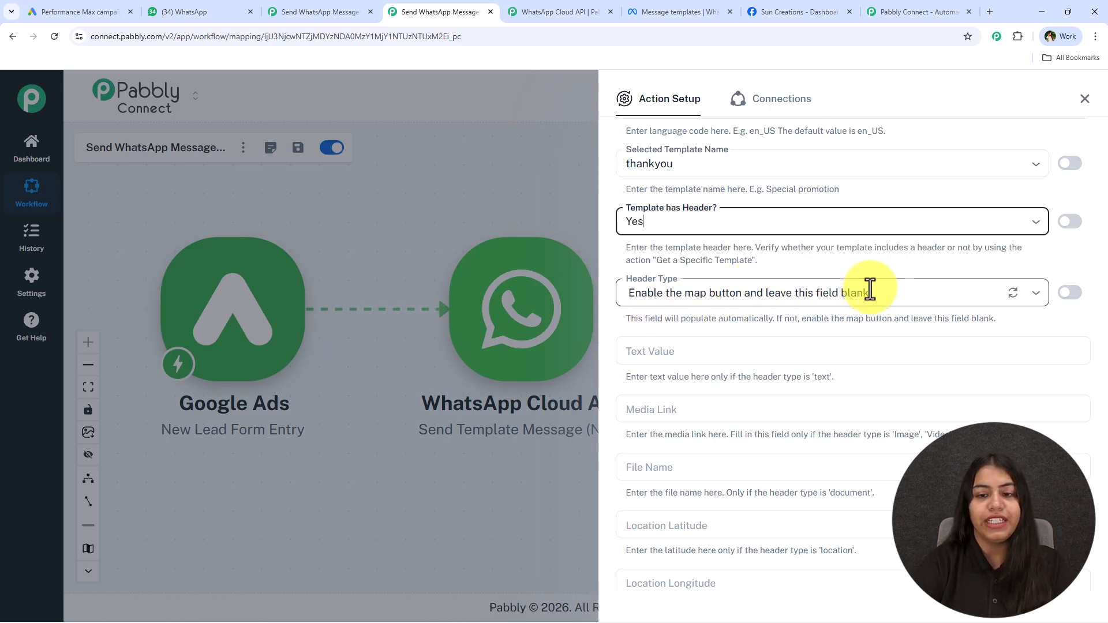
{"action": "left_click", "coordinate": [1070, 292]}
{"action": "left_click_drag", "start_coordinate": [869, 298], "coordinate": [612, 298]}
{"action": "key", "text": "BackSpace"}
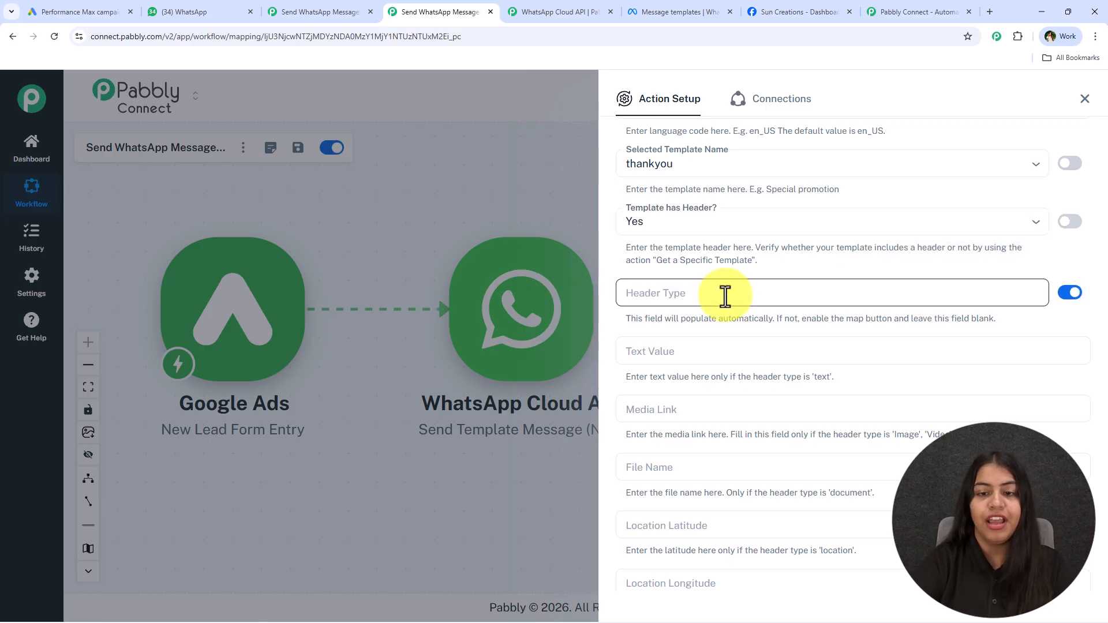
{"action": "scroll", "coordinate": [715, 345], "scroll_direction": "down", "scroll_amount": 8}
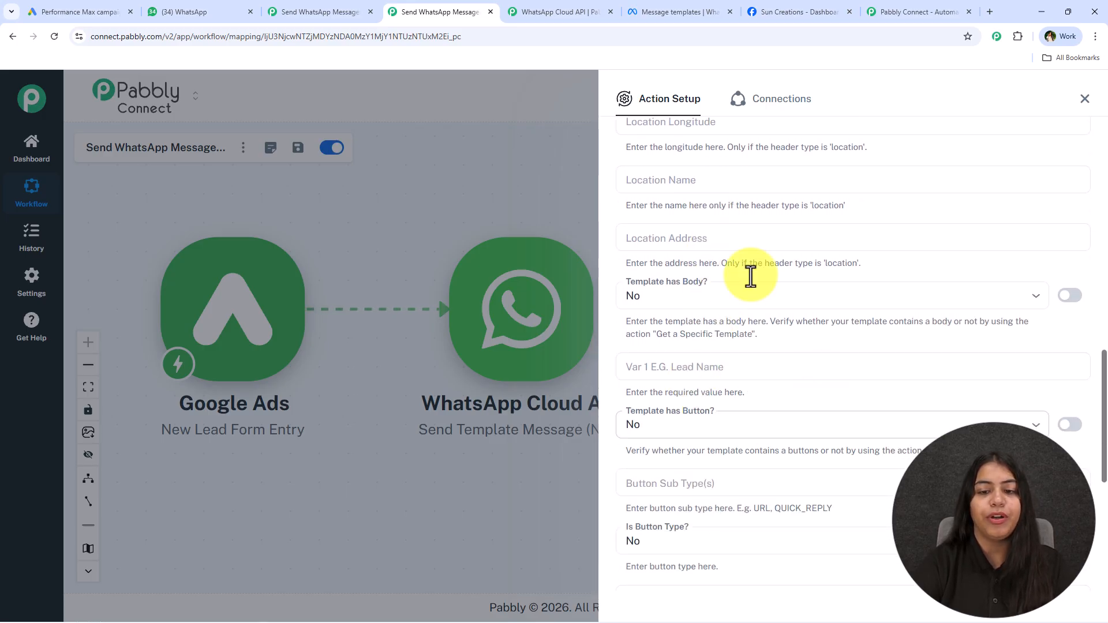
{"action": "scroll", "coordinate": [799, 359], "scroll_direction": "up", "scroll_amount": 6}
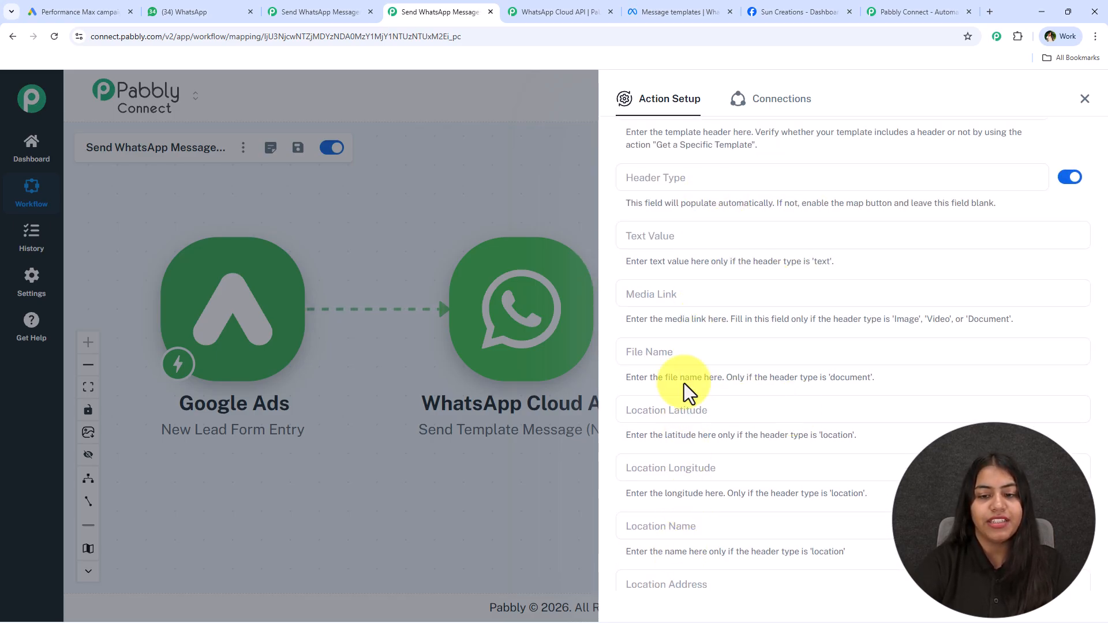
{"action": "scroll", "coordinate": [653, 260], "scroll_direction": "down", "scroll_amount": 8}
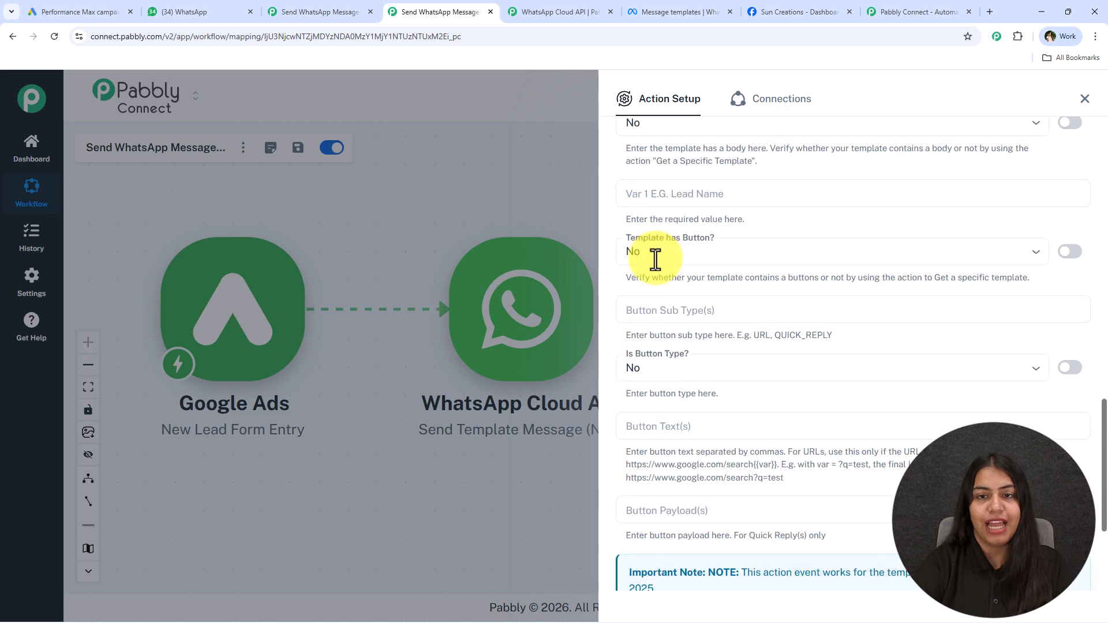
{"action": "left_click", "coordinate": [739, 179]}
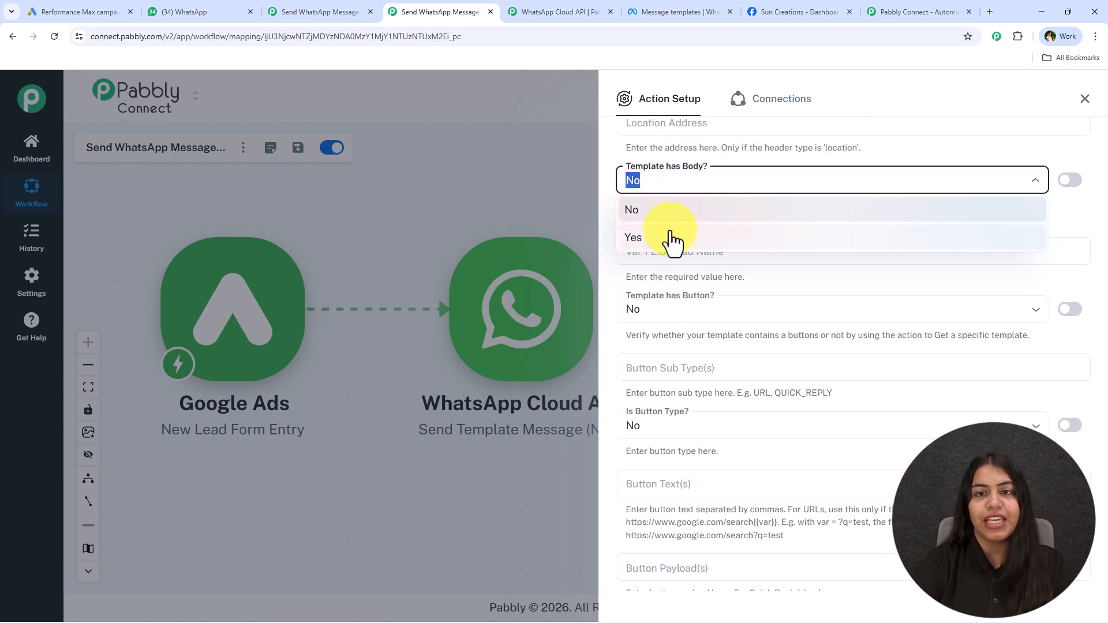
{"action": "left_click", "coordinate": [668, 238]}
{"action": "left_click", "coordinate": [707, 7]}
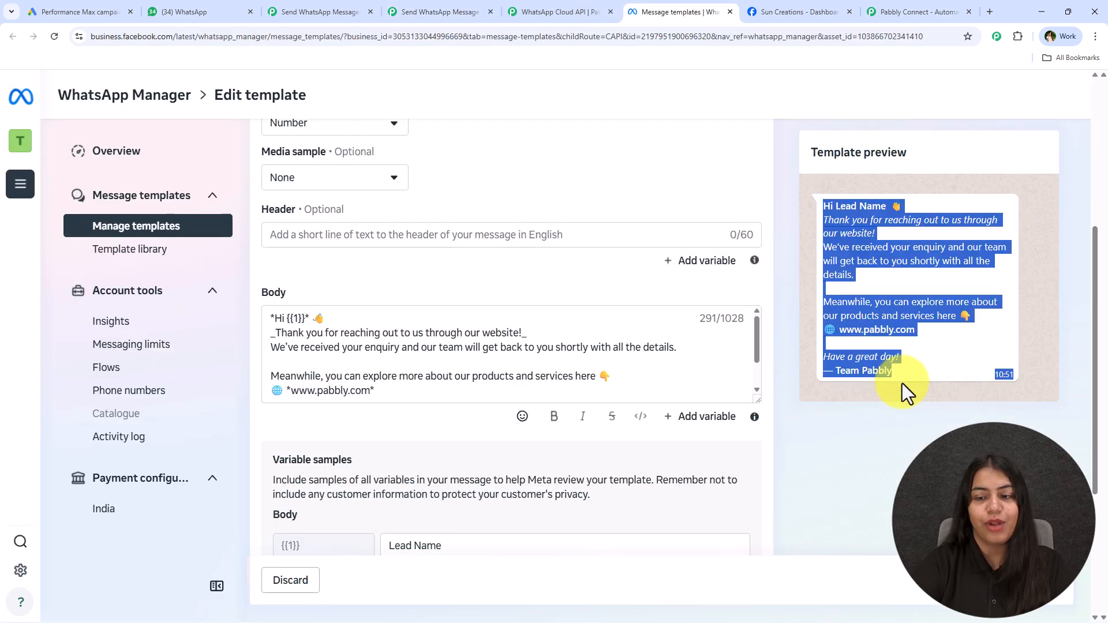
{"action": "left_click", "coordinate": [434, 12]}
{"action": "left_click", "coordinate": [635, 252]}
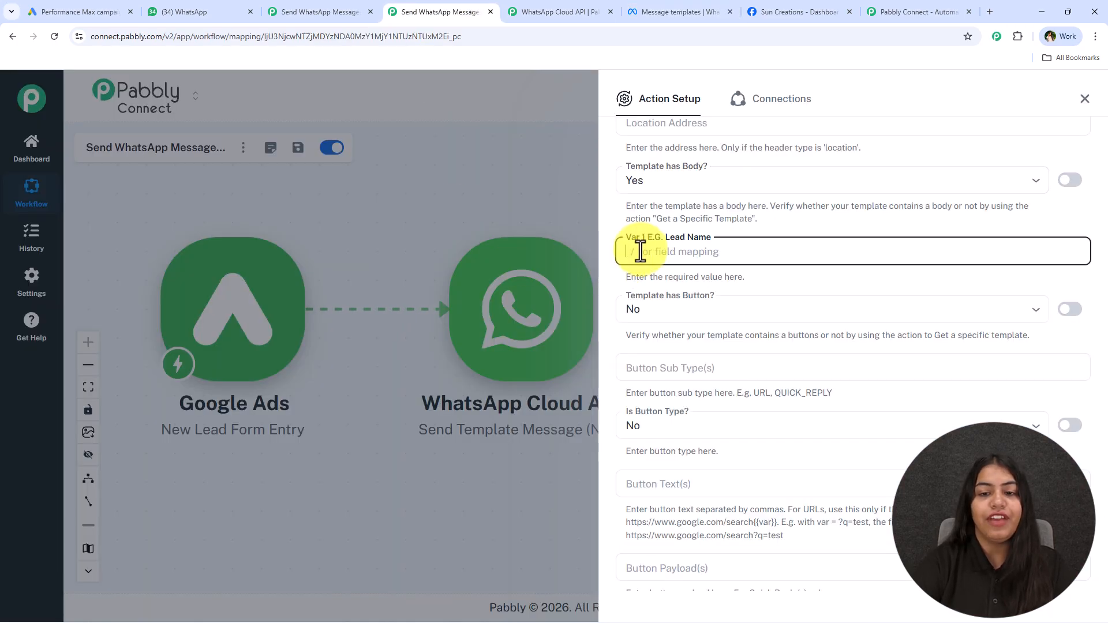
{"action": "left_click", "coordinate": [681, 12]}
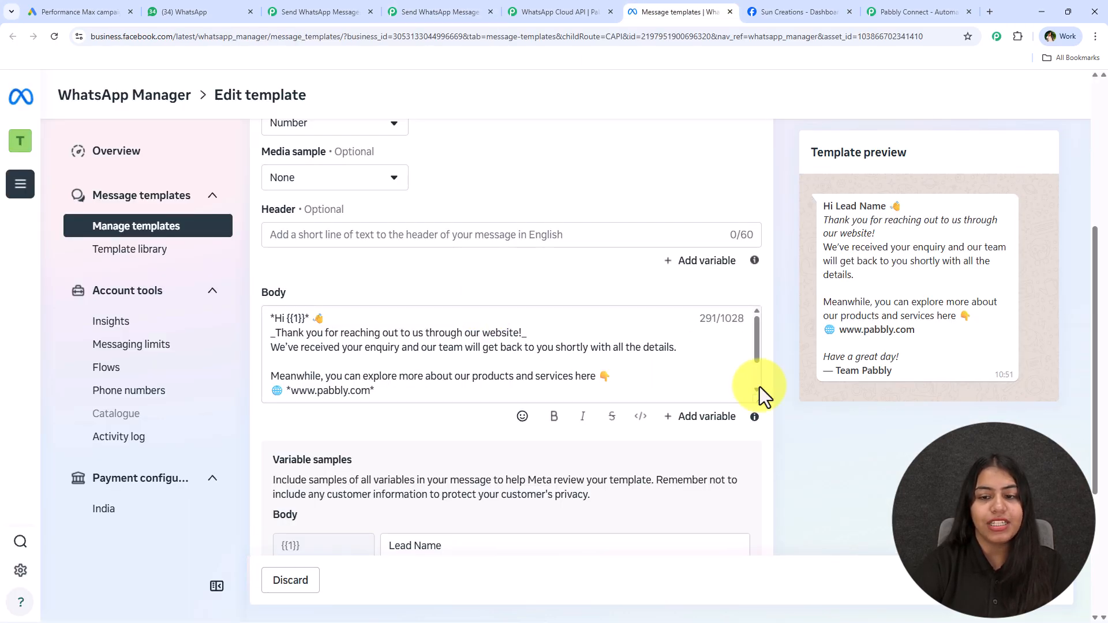
{"action": "left_click_drag", "start_coordinate": [754, 396], "coordinate": [744, 491]}
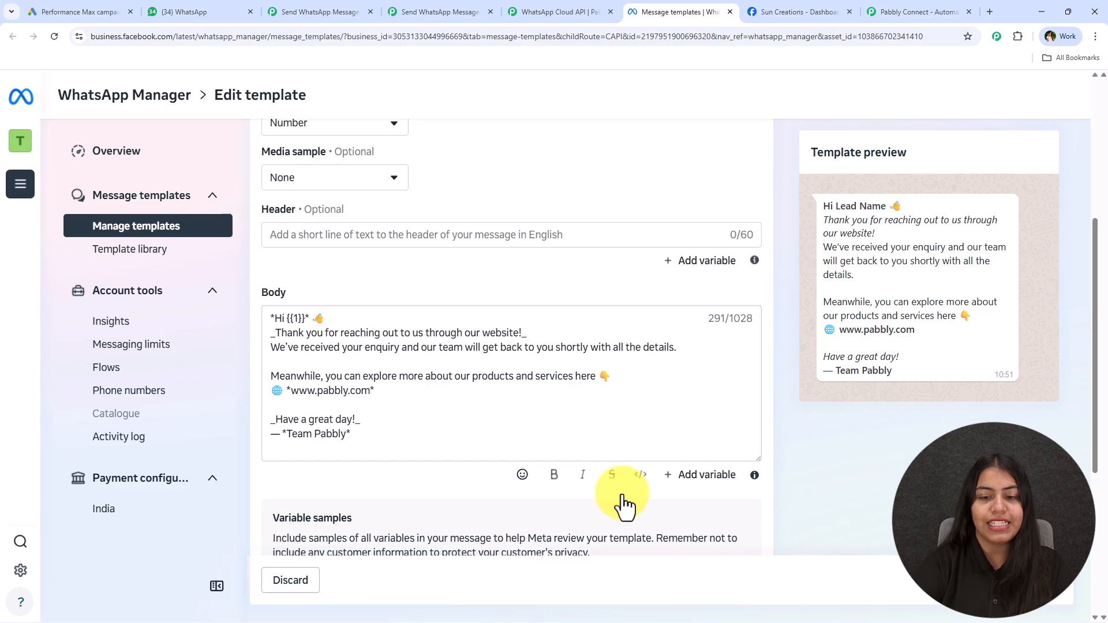
{"action": "left_click_drag", "start_coordinate": [285, 319], "coordinate": [305, 320]}
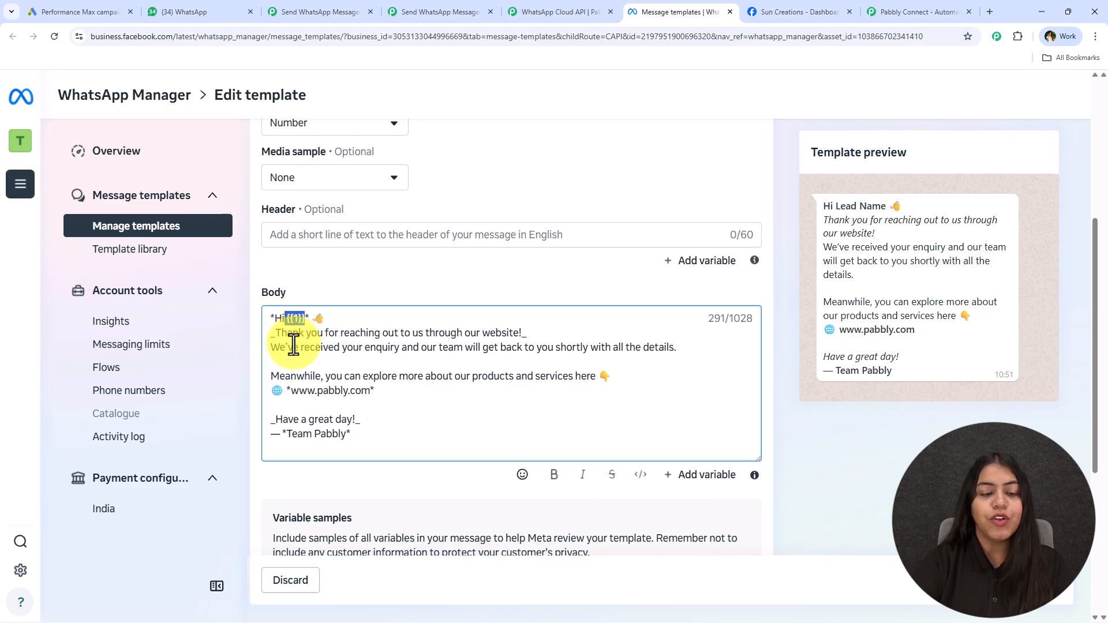
{"action": "left_click_drag", "start_coordinate": [836, 208], "coordinate": [885, 209]}
{"action": "left_click", "coordinate": [771, 265]}
{"action": "left_click", "coordinate": [334, 9]}
{"action": "left_click", "coordinate": [178, 10]}
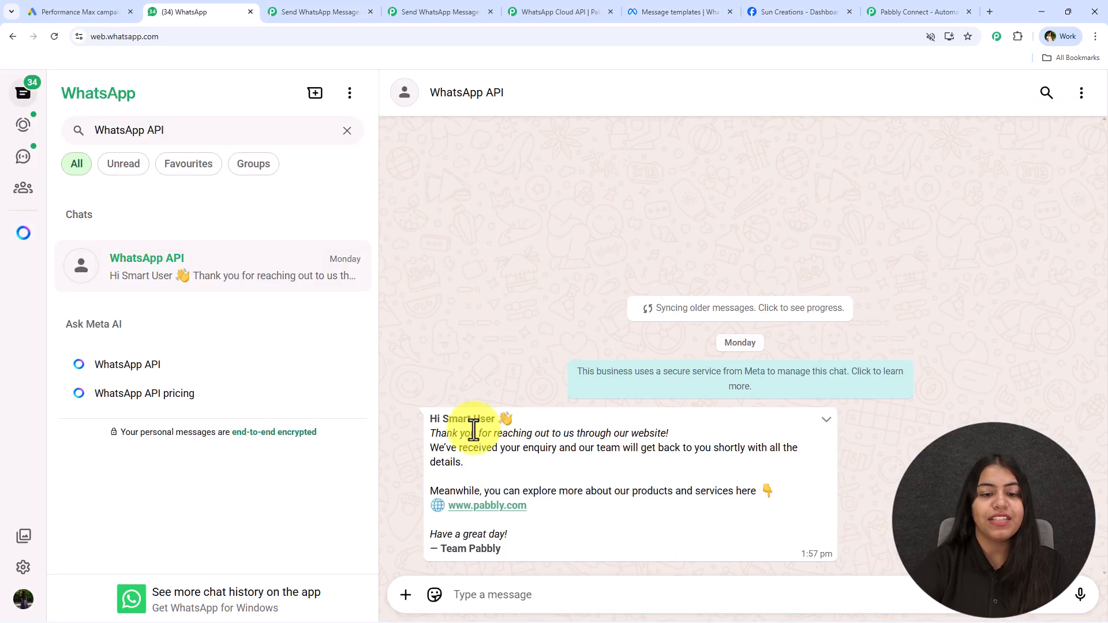
{"action": "left_click_drag", "start_coordinate": [442, 419], "coordinate": [484, 420]}
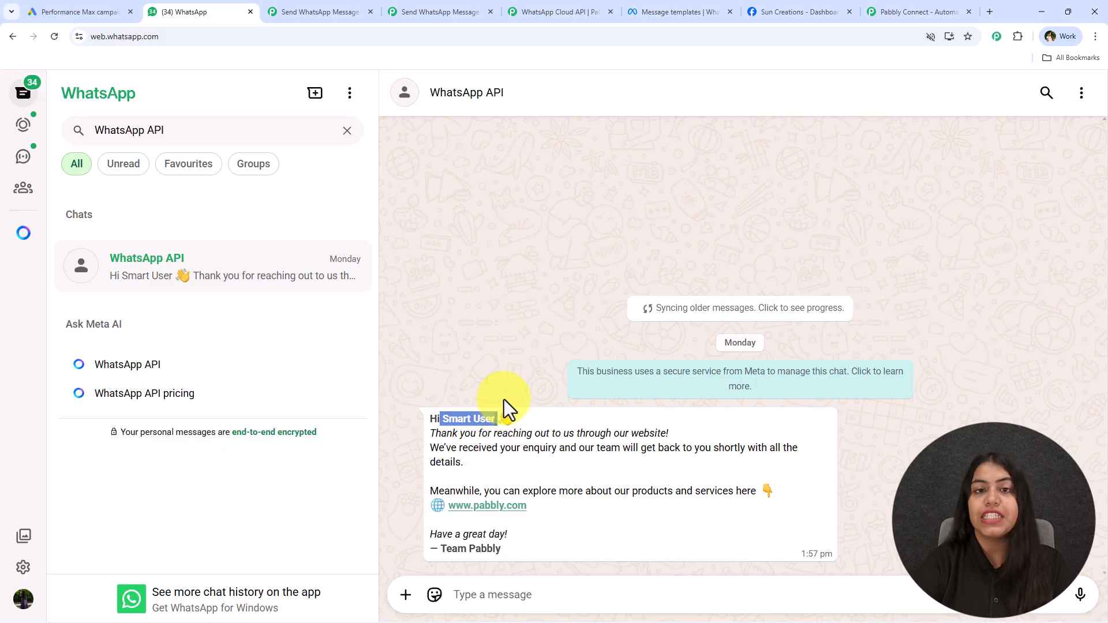
{"action": "left_click", "coordinate": [439, 10]}
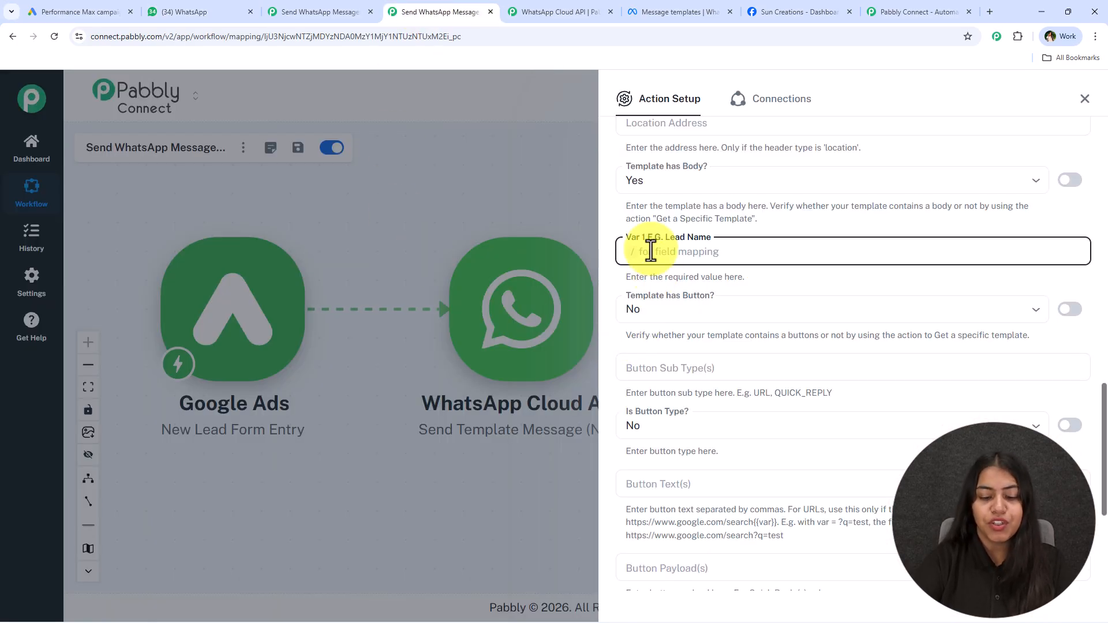
Map the Google Ads lead's FirstName into the template's Var 1
{"action": "type", "text": "/nam"}
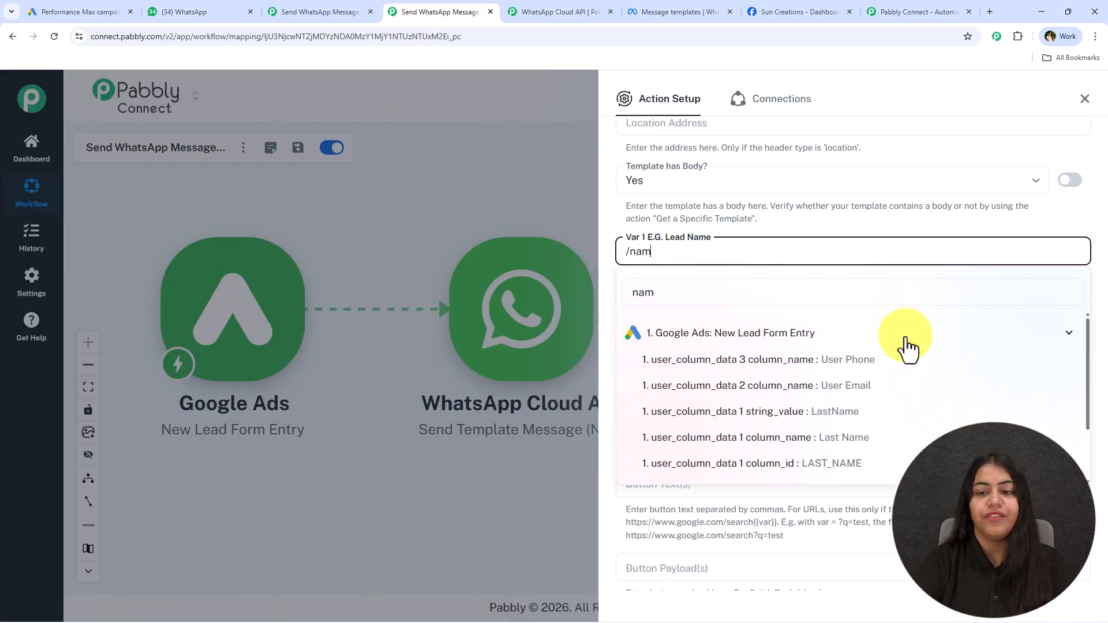
{"action": "scroll", "coordinate": [843, 427], "scroll_direction": "down", "scroll_amount": 3}
{"action": "left_click", "coordinate": [752, 416]}
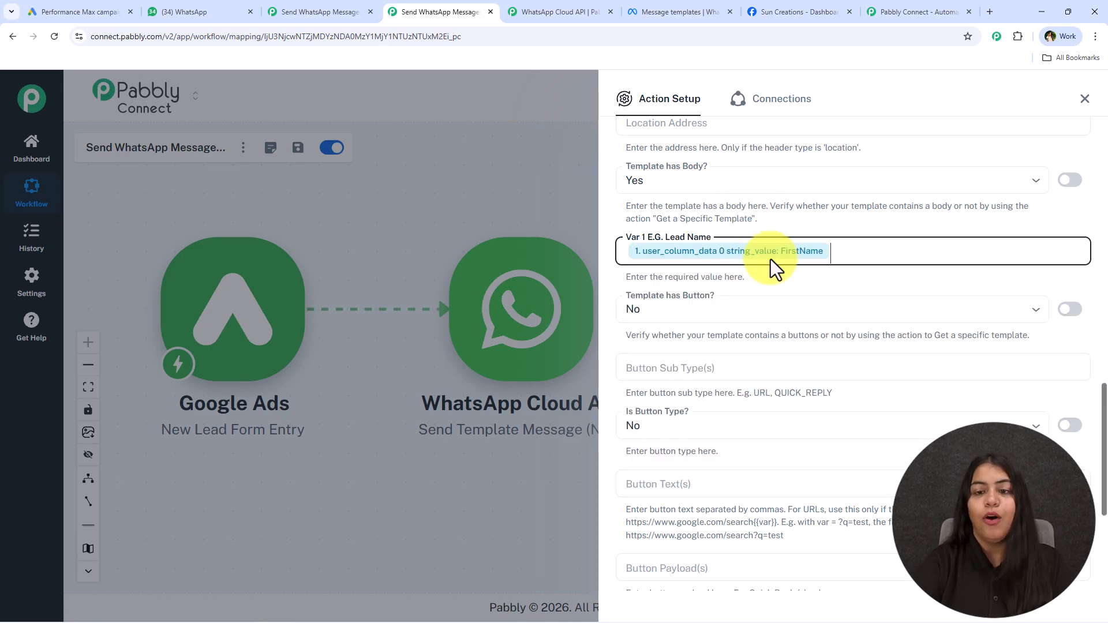
{"action": "scroll", "coordinate": [751, 286], "scroll_direction": "down", "scroll_amount": 1}
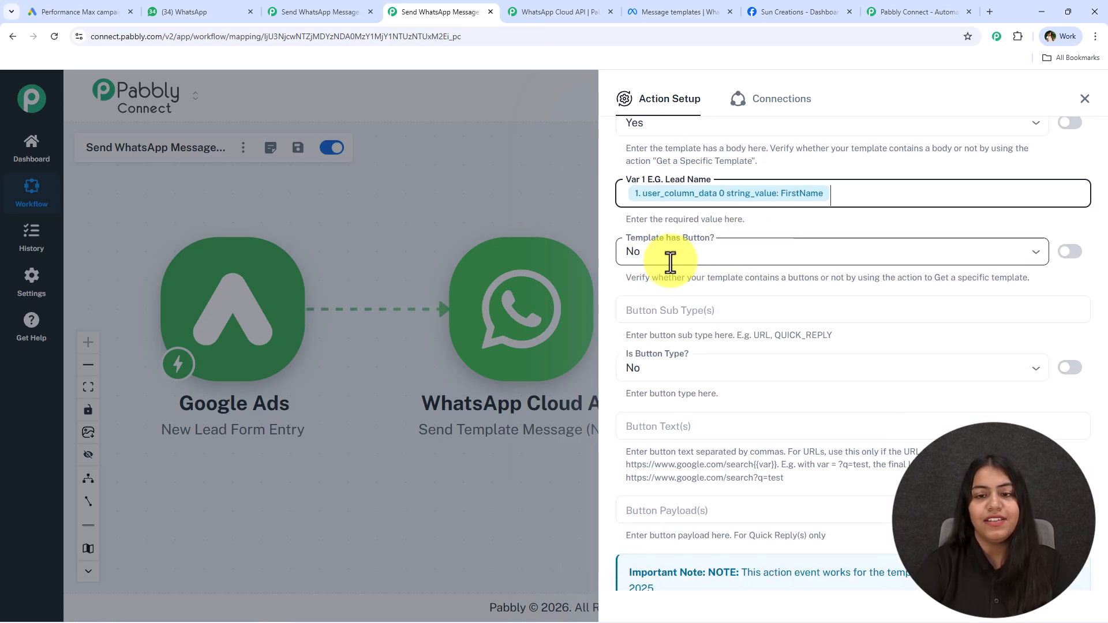
{"action": "scroll", "coordinate": [807, 264], "scroll_direction": "down", "scroll_amount": 1}
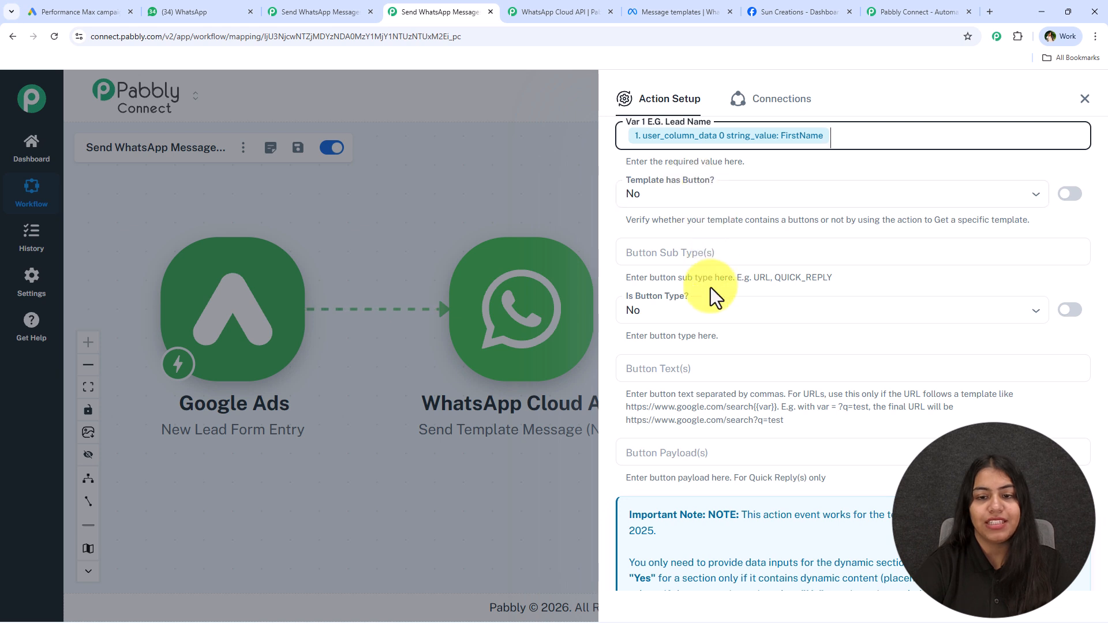
{"action": "scroll", "coordinate": [693, 447], "scroll_direction": "down", "scroll_amount": 3}
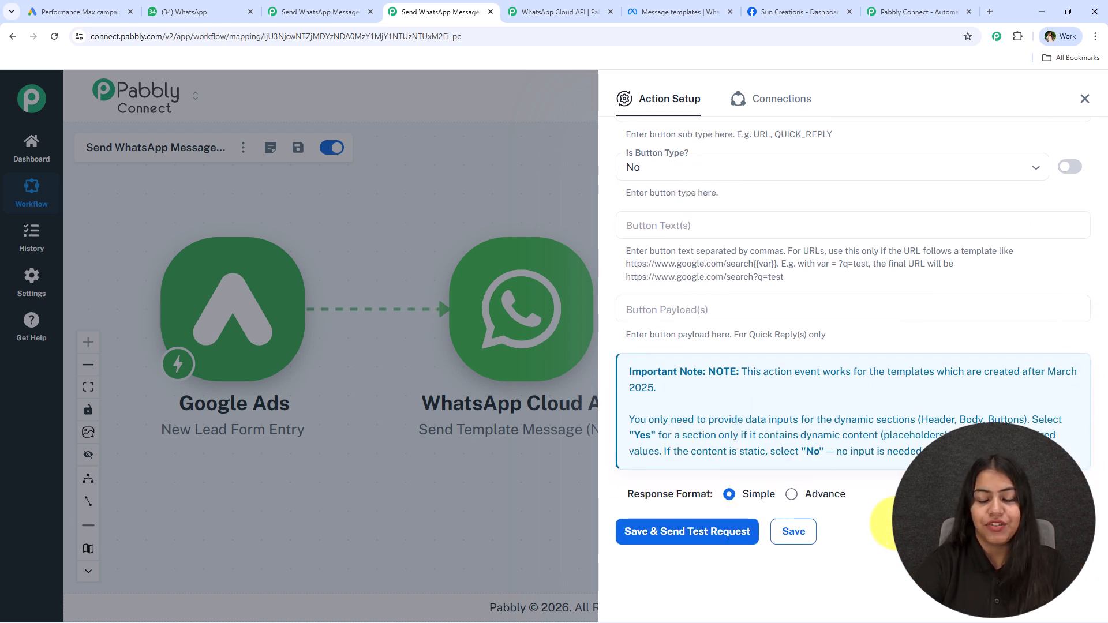
{"action": "scroll", "coordinate": [781, 470], "scroll_direction": "up", "scroll_amount": 10}
{"action": "scroll", "coordinate": [778, 449], "scroll_direction": "up", "scroll_amount": 10}
Replace the Receiver with a test phone number, then Save & Send Test Request
{"action": "left_click", "coordinate": [865, 308]}
{"action": "key", "text": "BackSpace"}
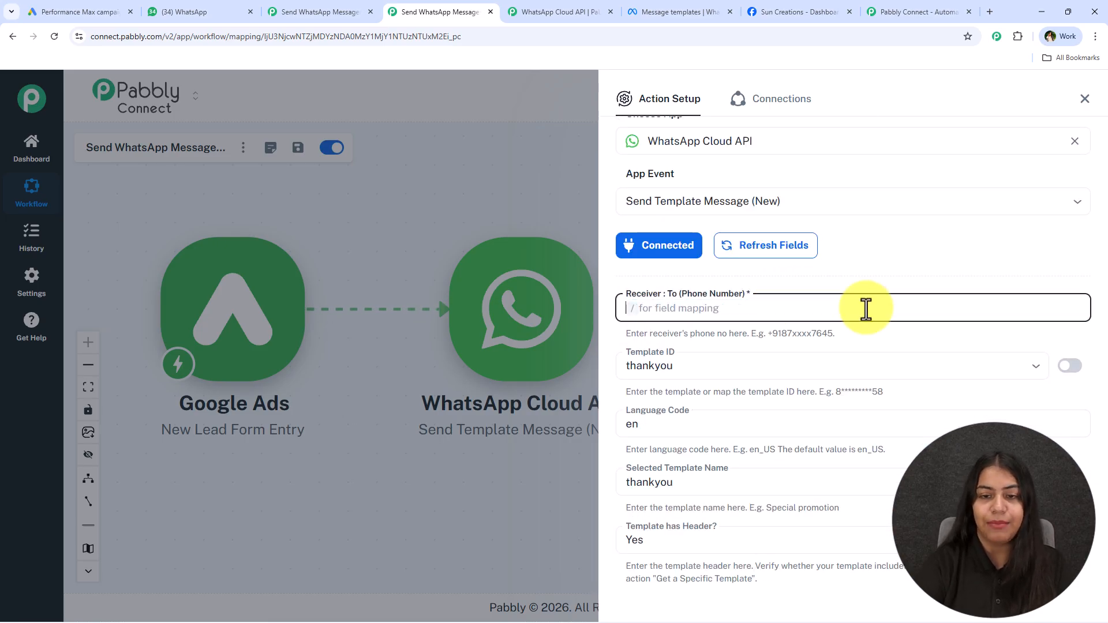
{"action": "scroll", "coordinate": [943, 329], "scroll_direction": "down", "scroll_amount": 3}
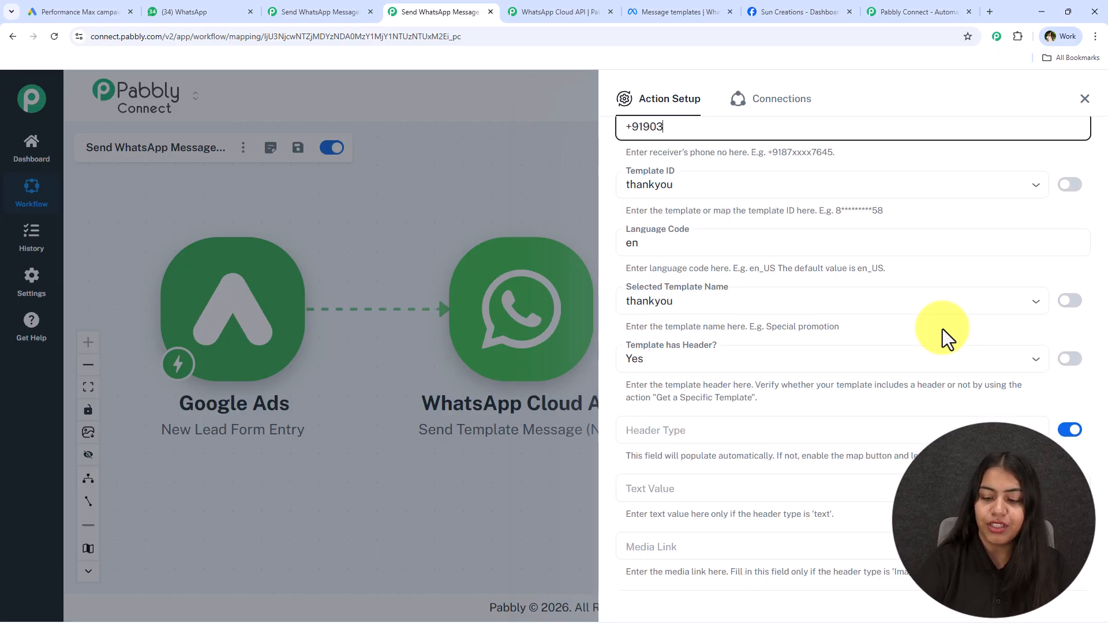
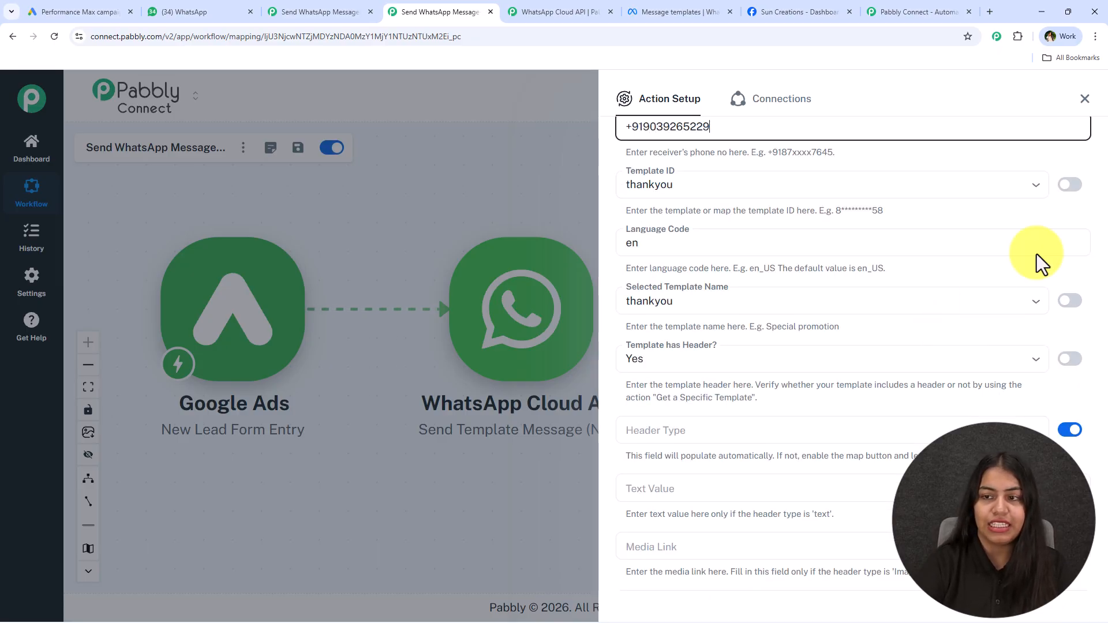
{"action": "scroll", "coordinate": [1032, 275], "scroll_direction": "down", "scroll_amount": 3}
{"action": "scroll", "coordinate": [1076, 376], "scroll_direction": "down", "scroll_amount": 13}
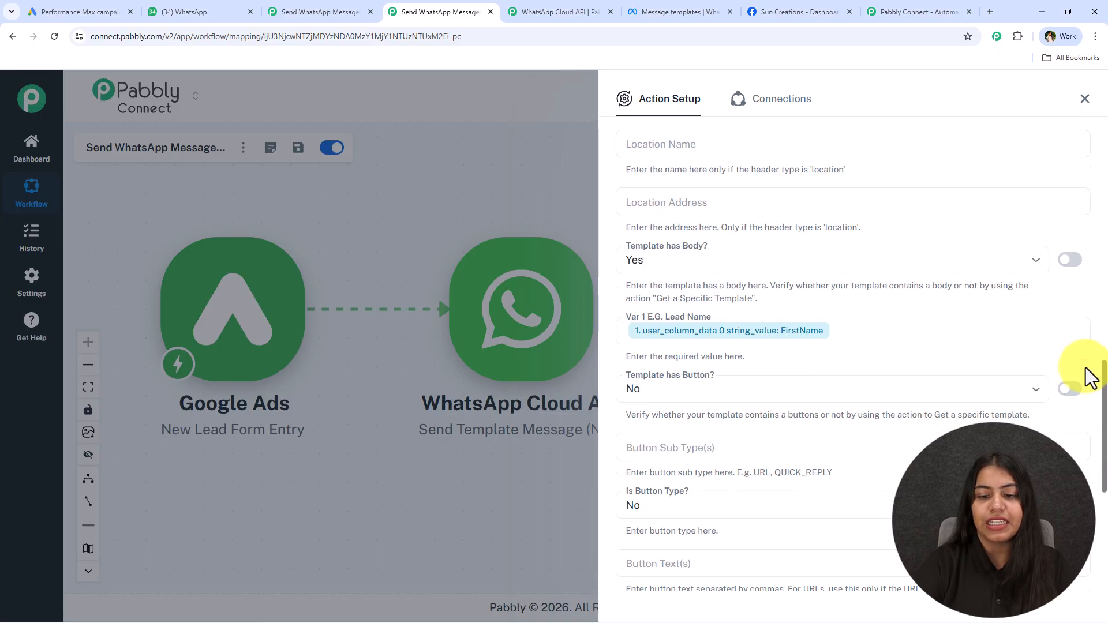
{"action": "left_click", "coordinate": [687, 532]}
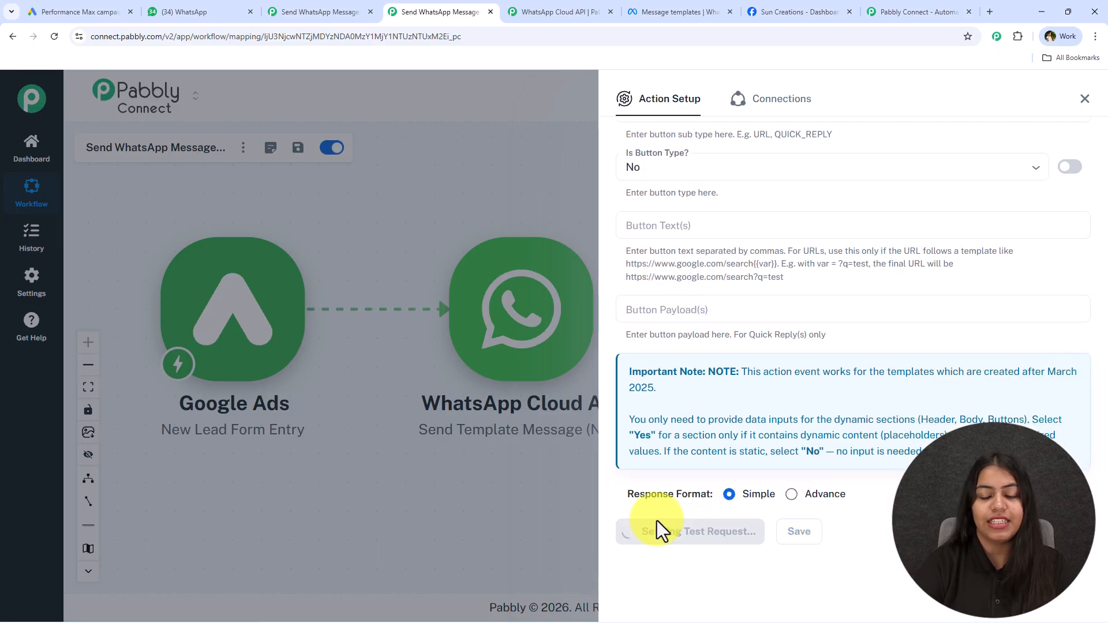
{"action": "scroll", "coordinate": [859, 380], "scroll_direction": "down", "scroll_amount": 5}
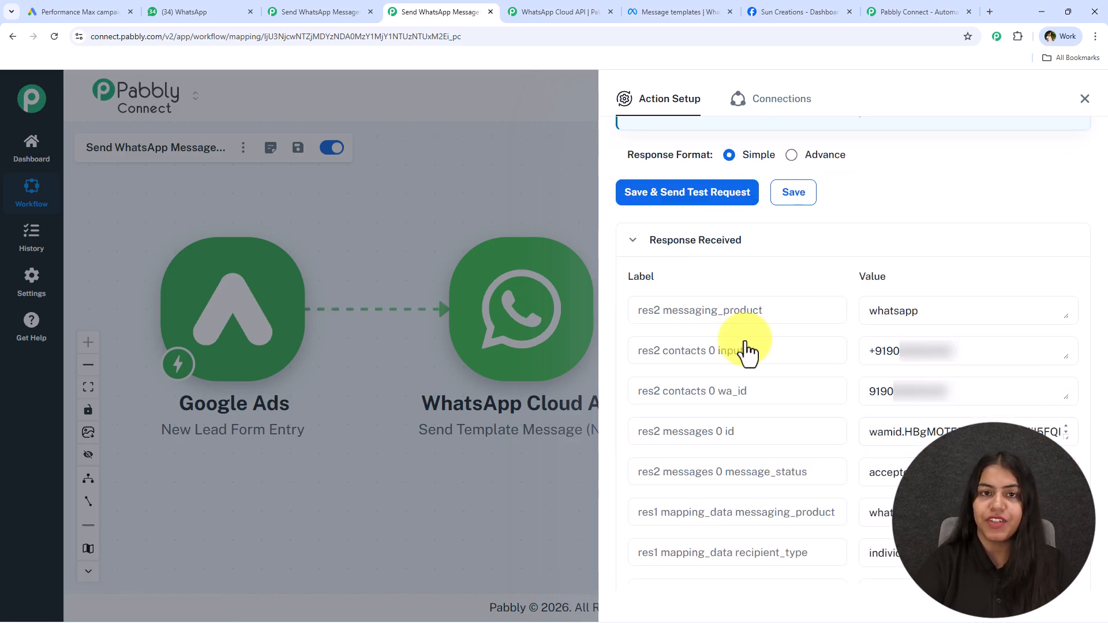
{"action": "left_click", "coordinate": [1084, 99]}
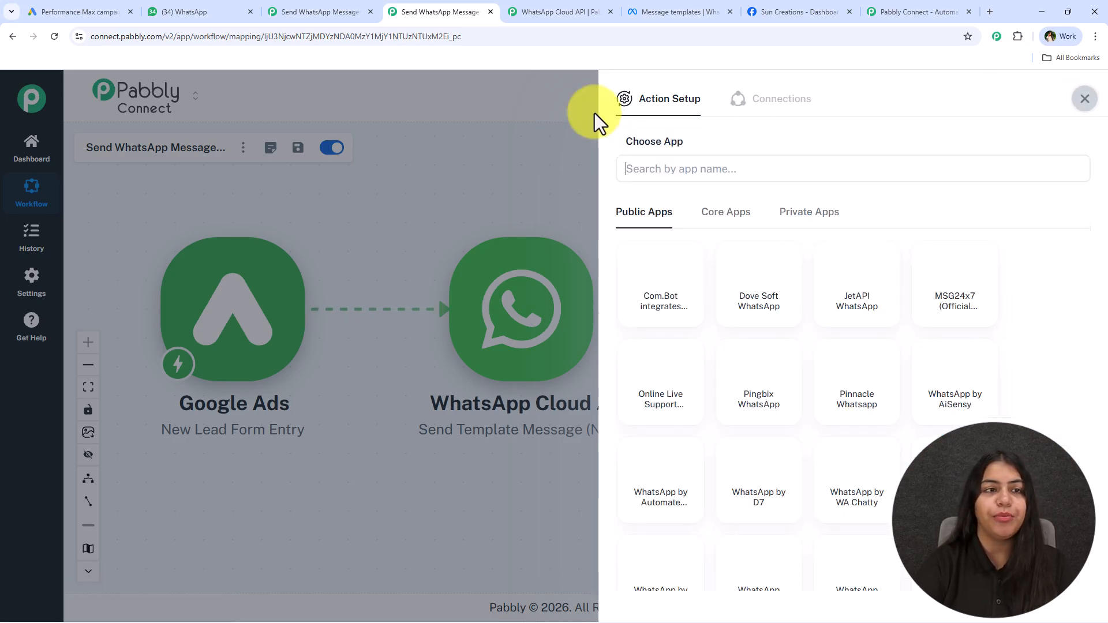
Read the new 'Hi FirstName 👋' thank-you message in WhatsApp Web, comparing it with the earlier test
{"action": "left_click", "coordinate": [183, 10]}
{"action": "scroll", "coordinate": [833, 356], "scroll_direction": "down", "scroll_amount": 1}
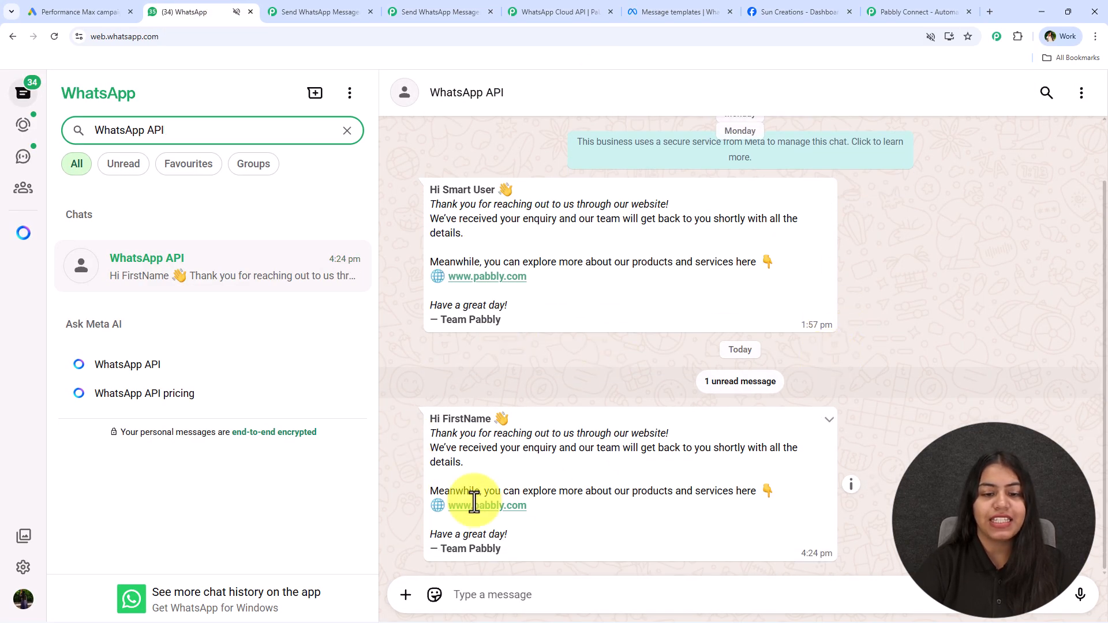
{"action": "left_click_drag", "start_coordinate": [431, 417], "coordinate": [581, 422]}
{"action": "left_click", "coordinate": [540, 428]}
{"action": "left_click_drag", "start_coordinate": [424, 440], "coordinate": [674, 433]}
{"action": "left_click", "coordinate": [634, 488]}
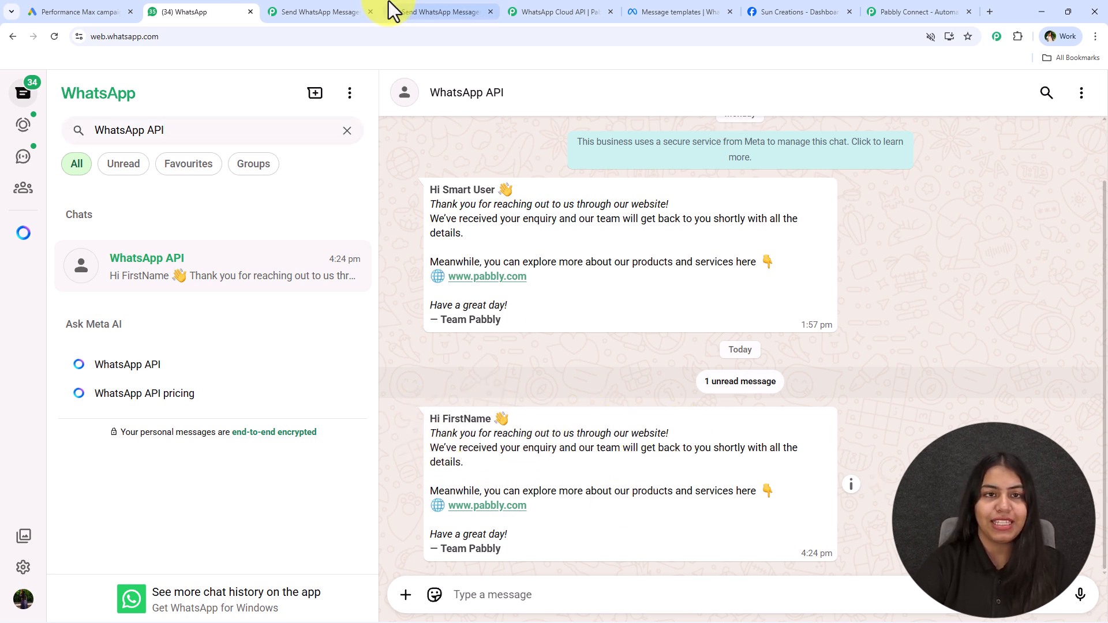
{"action": "left_click_drag", "start_coordinate": [417, 188], "coordinate": [517, 373]}
{"action": "left_click_drag", "start_coordinate": [424, 420], "coordinate": [537, 537]}
{"action": "left_click", "coordinate": [506, 434]}
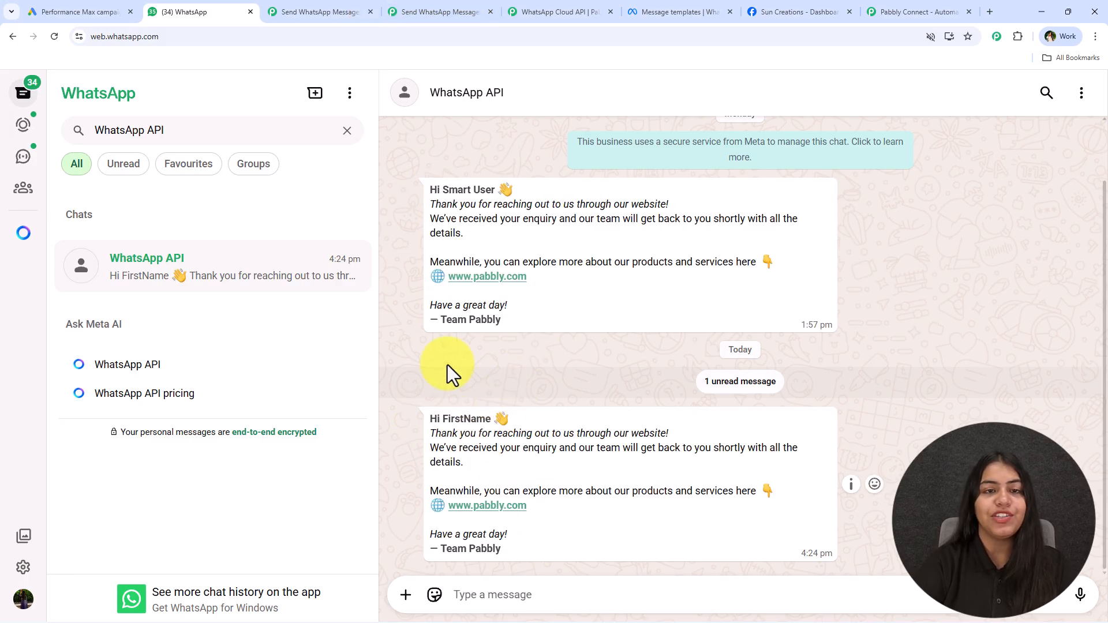
{"action": "left_click", "coordinate": [423, 4]}
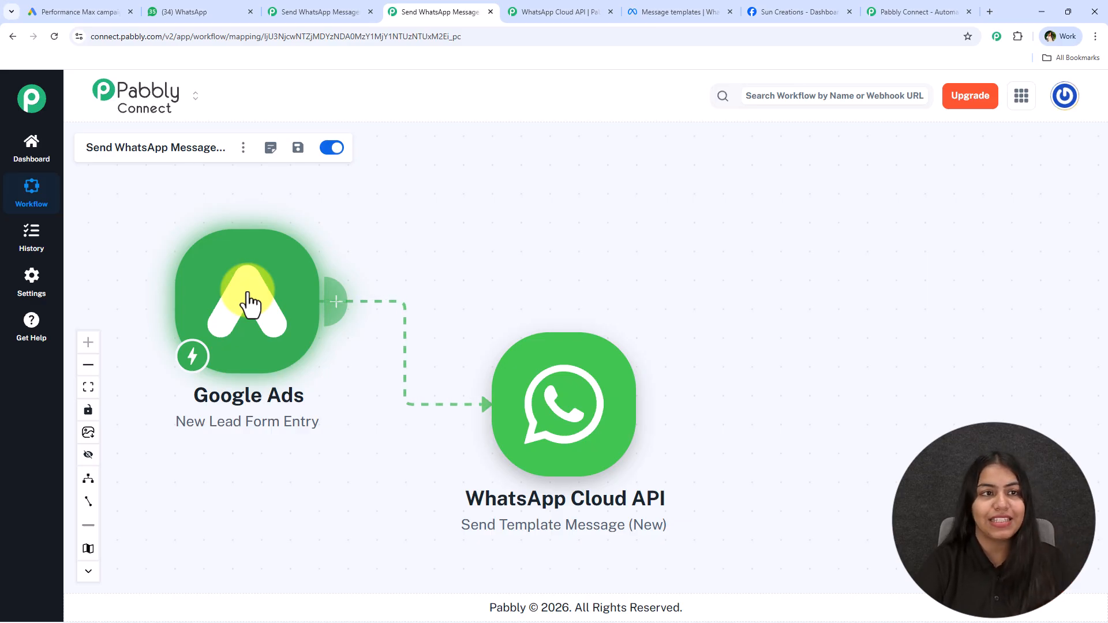
Nudge the WhatsApp Cloud API template step a little up and to the right
{"action": "left_click_drag", "start_coordinate": [544, 437], "coordinate": [565, 434]}
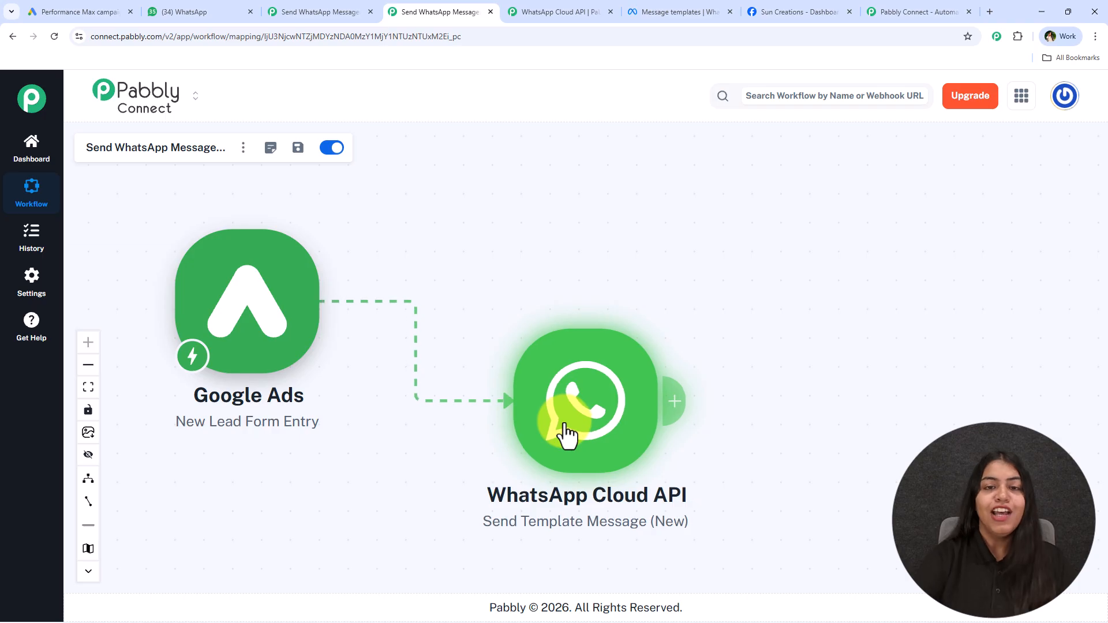